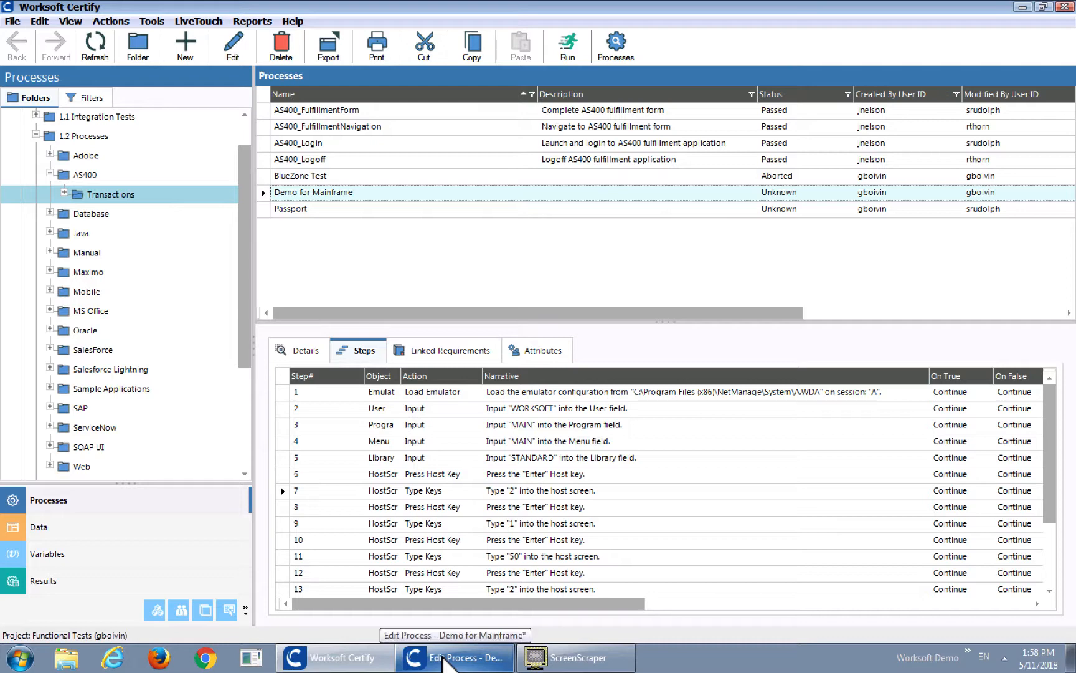
Open the Demo for Mainframe process for editing, then start a run of it and save the modified process
{"action": "left_click", "coordinate": [445, 661]}
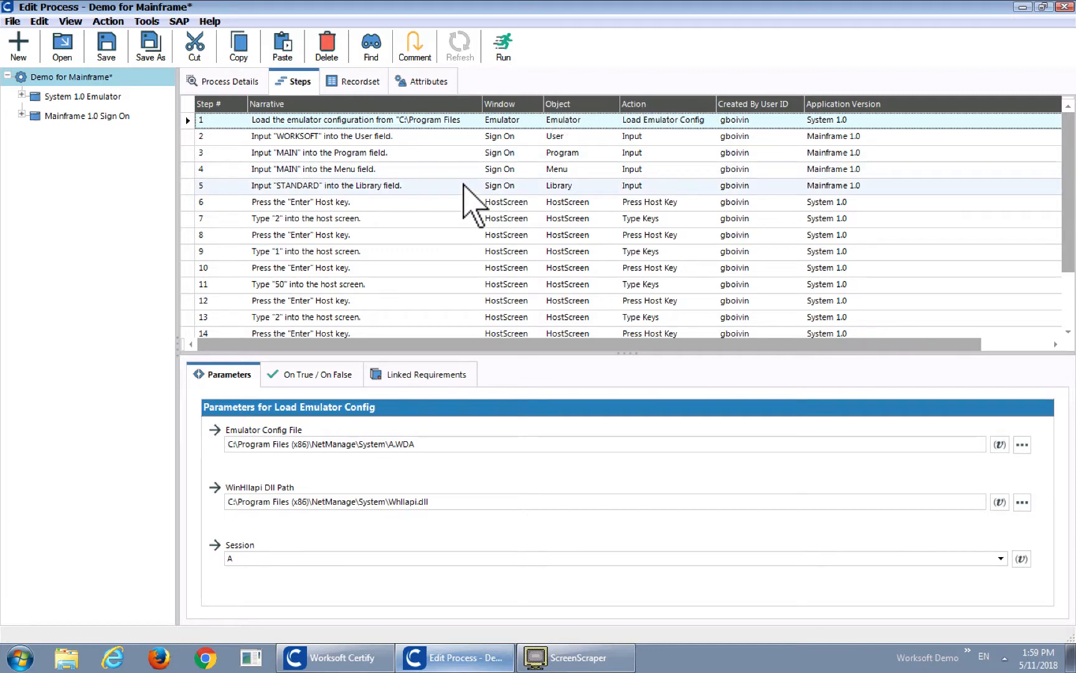
{"action": "left_click", "coordinate": [510, 117]}
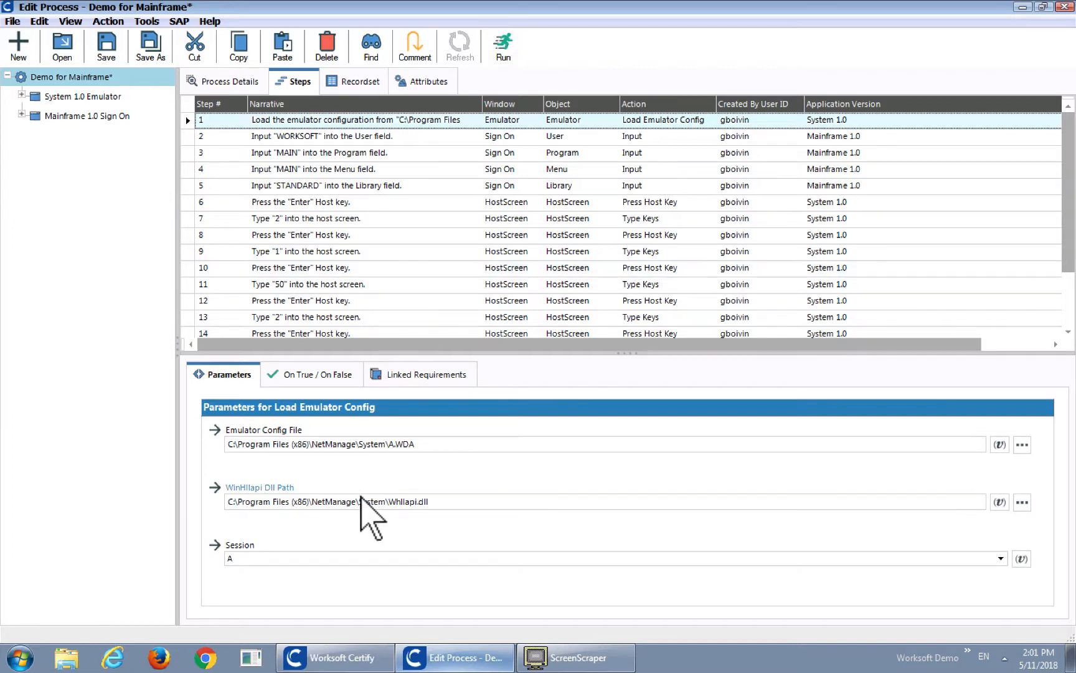
{"action": "left_click", "coordinate": [503, 46]}
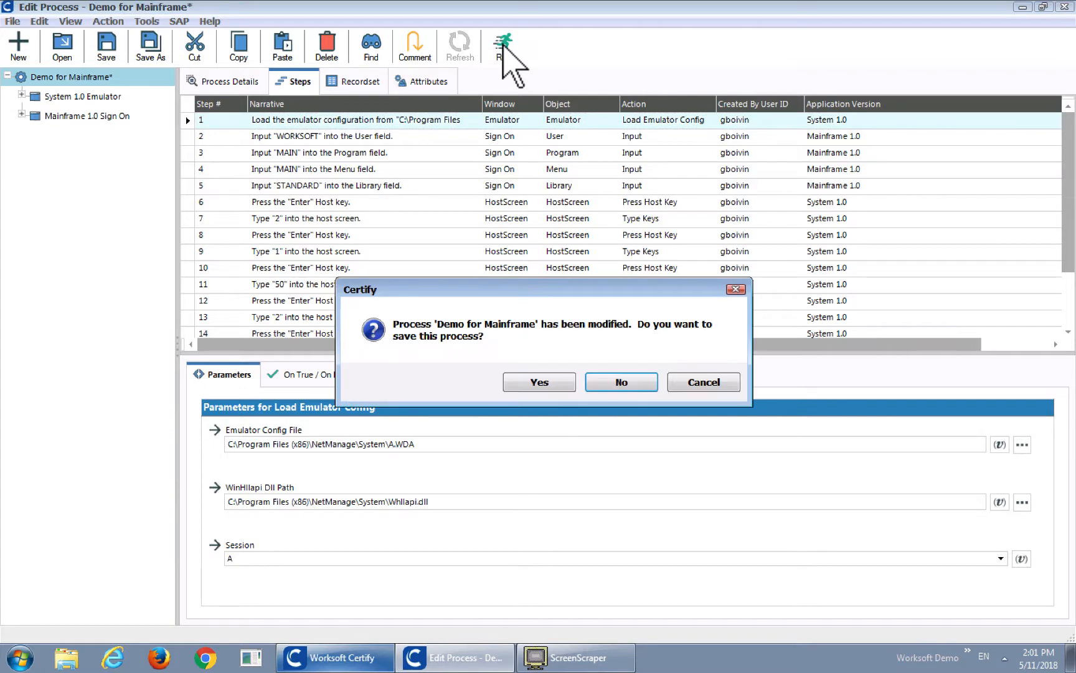
{"action": "left_click", "coordinate": [539, 382]}
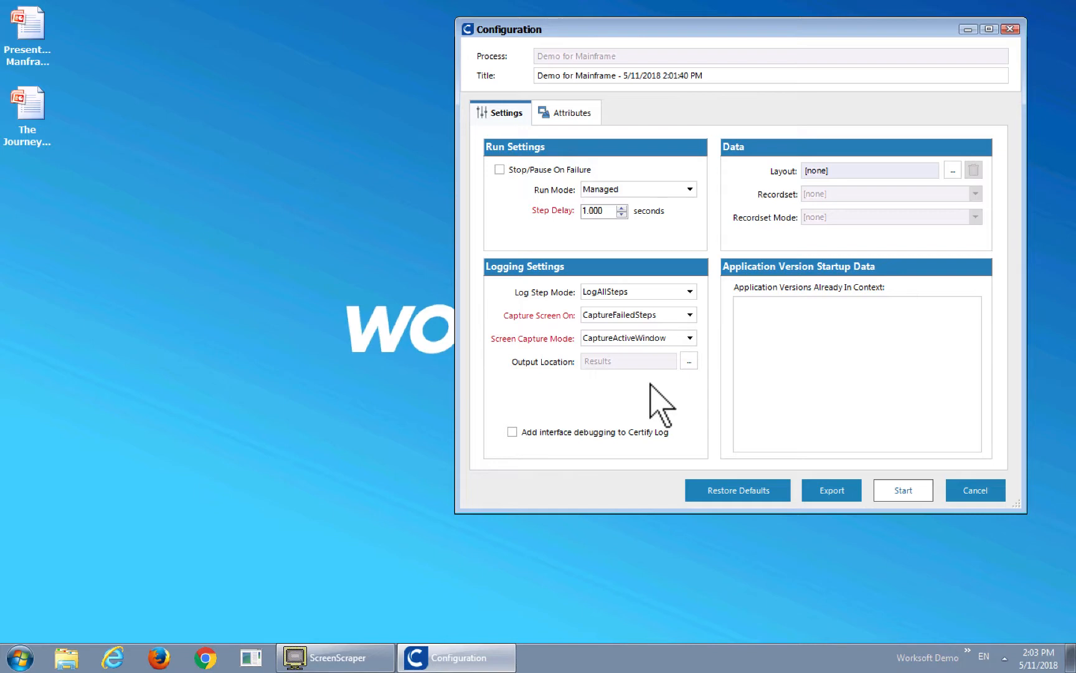
Review the Capture Screen On and Screen Capture Mode options in the run configuration, and start the execution
{"action": "left_click", "coordinate": [689, 315]}
{"action": "left_click", "coordinate": [690, 315]}
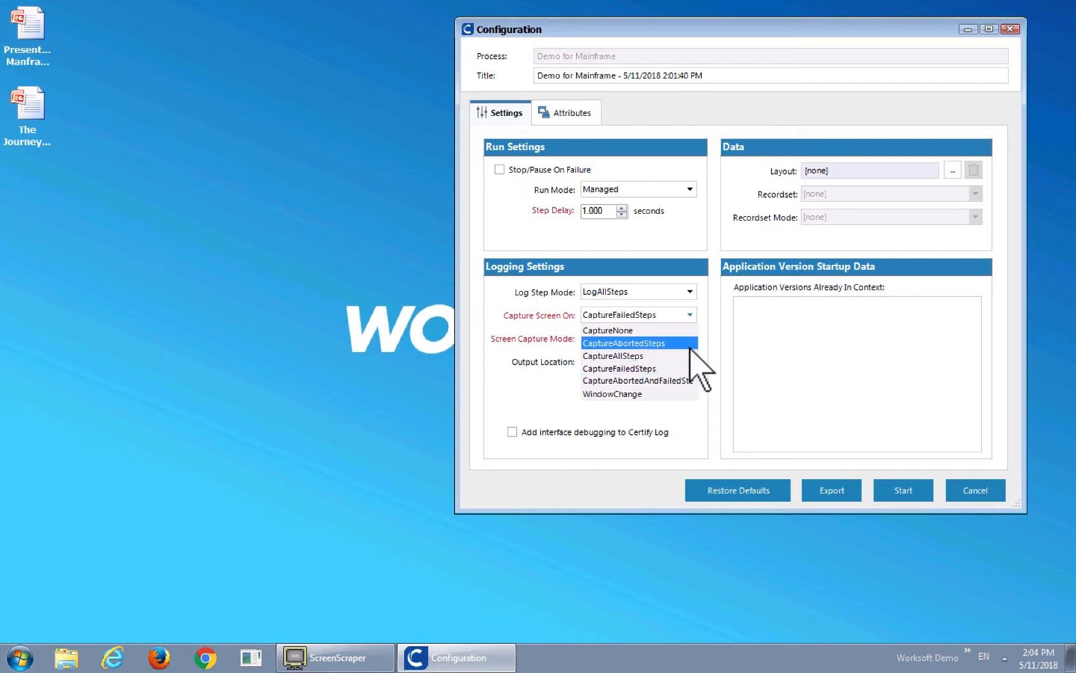
{"action": "left_click", "coordinate": [717, 347]}
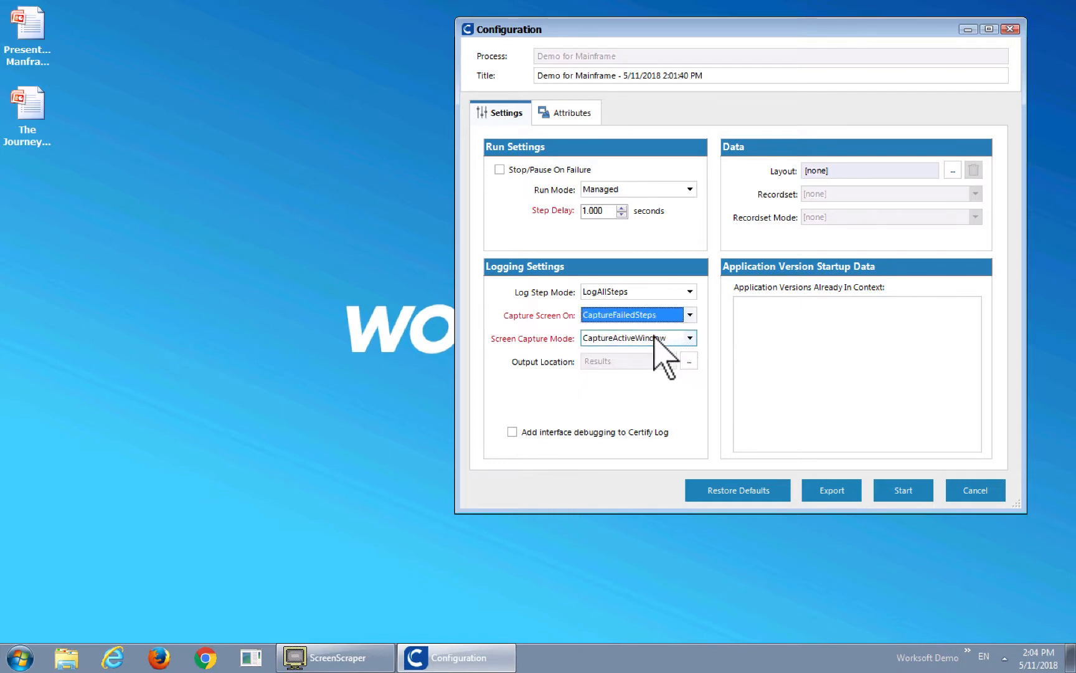
{"action": "left_click", "coordinate": [689, 338]}
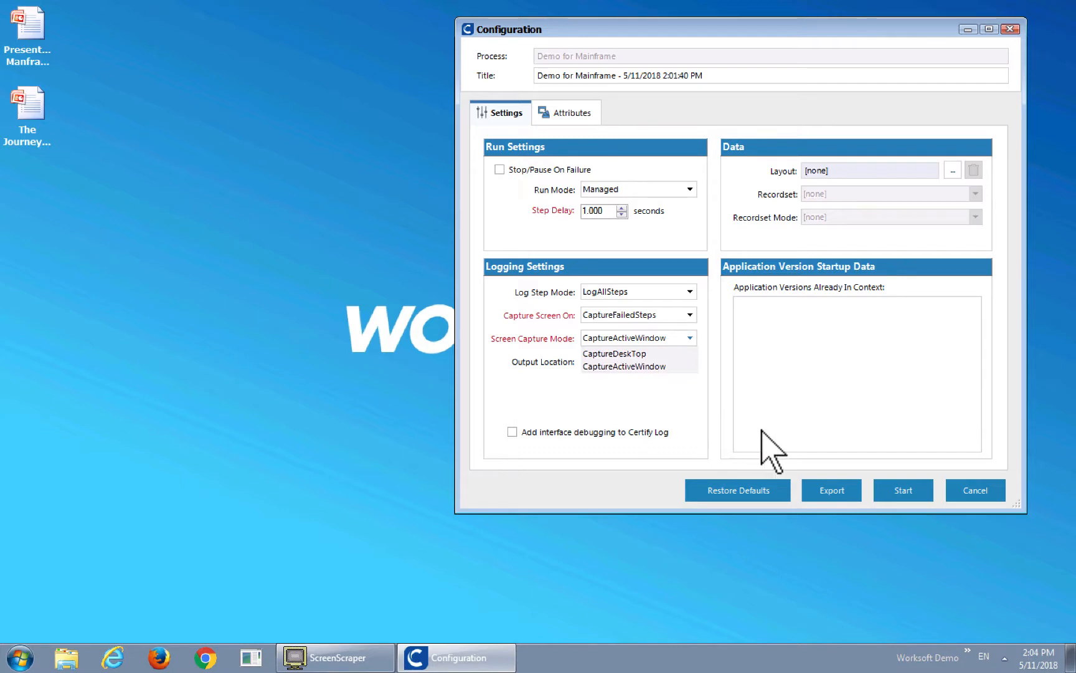
{"action": "left_click", "coordinate": [898, 490]}
{"action": "left_click", "coordinate": [900, 492]}
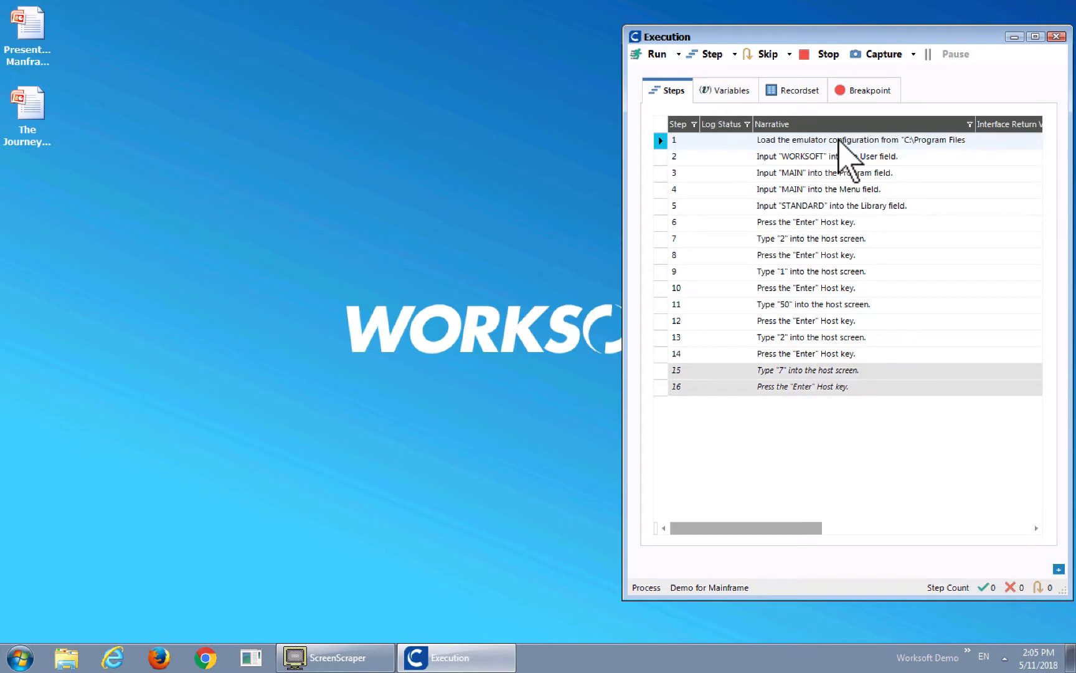
Execute process steps 1 to 6 one at a time, from loading the emulator through submitting the AS/400 sign-on screen
{"action": "left_click", "coordinate": [712, 55]}
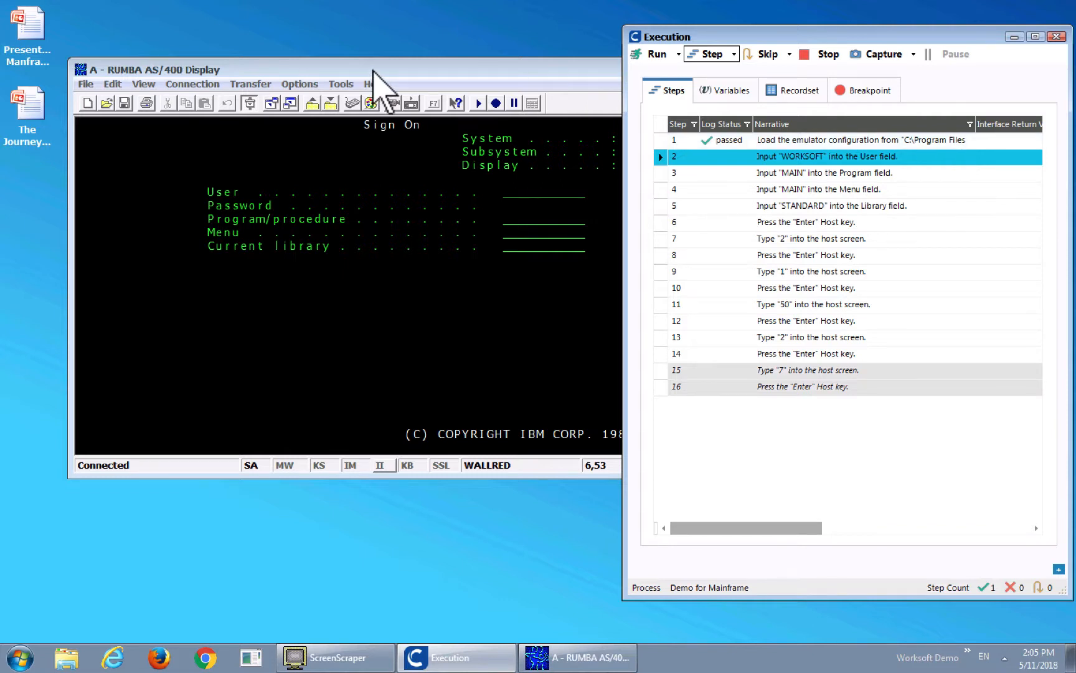
{"action": "left_click", "coordinate": [371, 71]}
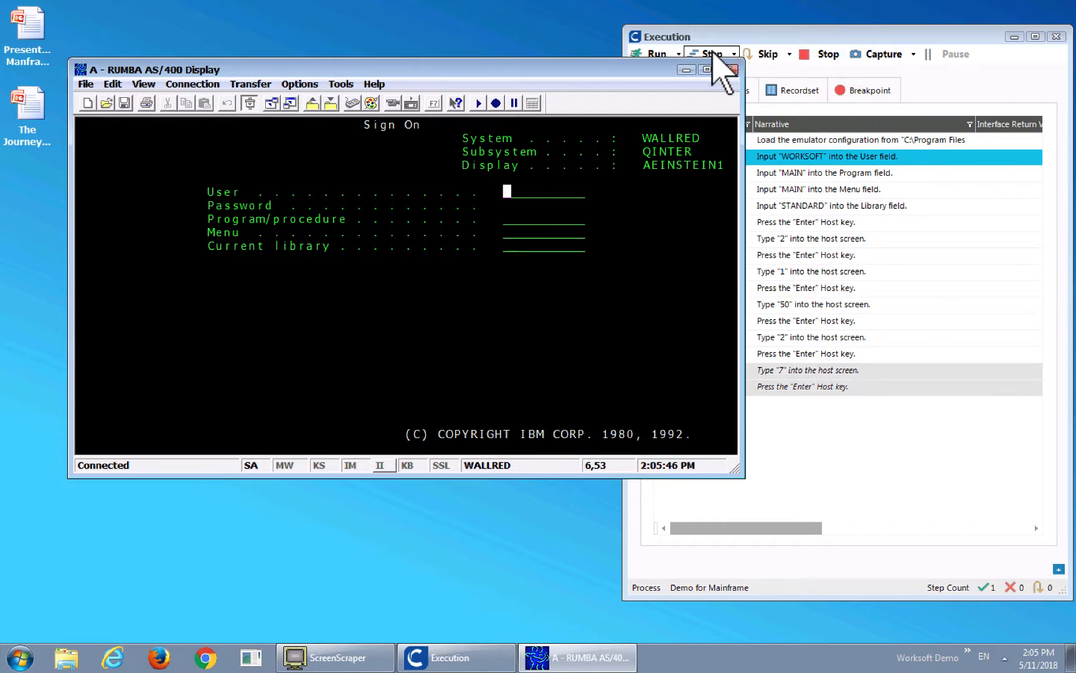
{"action": "left_click", "coordinate": [714, 55]}
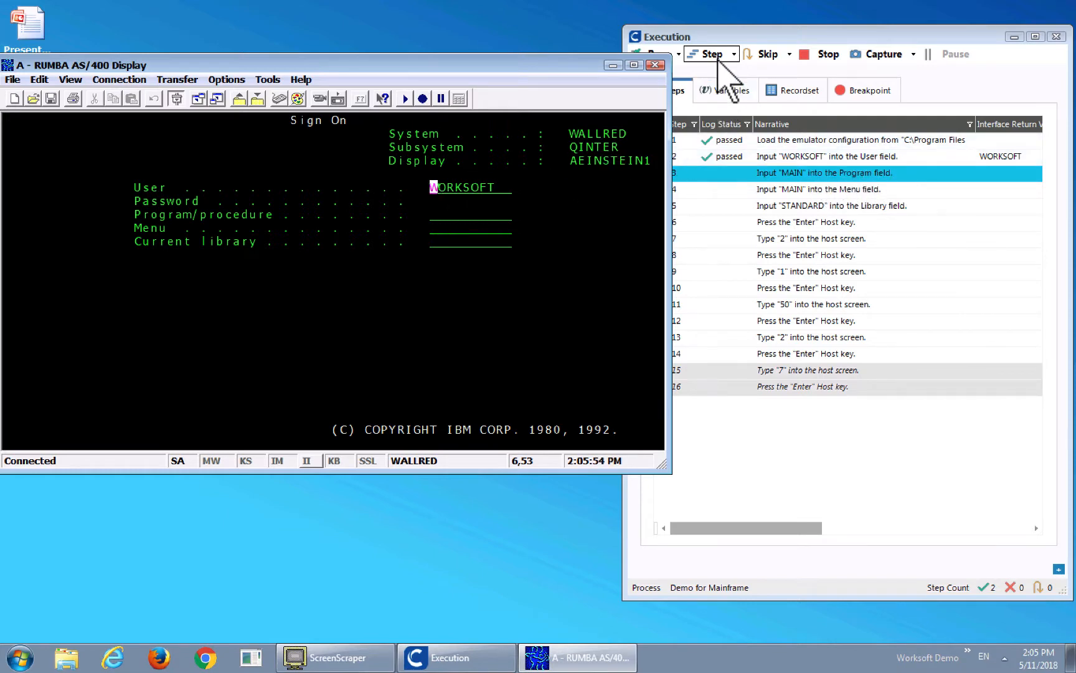
{"action": "left_click", "coordinate": [715, 56]}
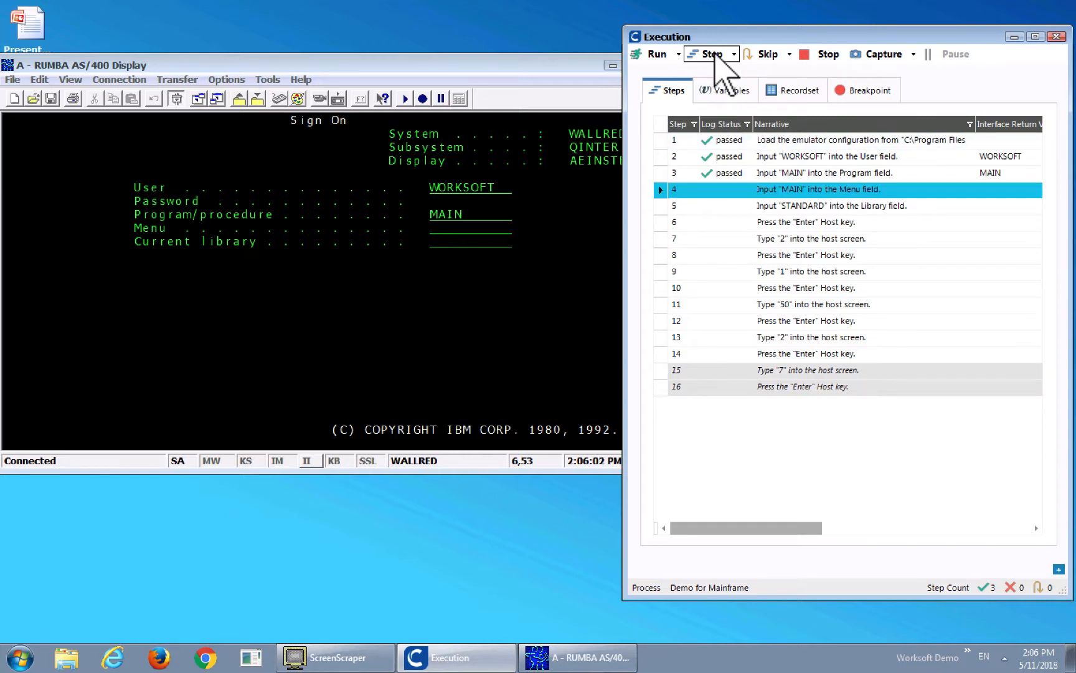
{"action": "left_click", "coordinate": [713, 54]}
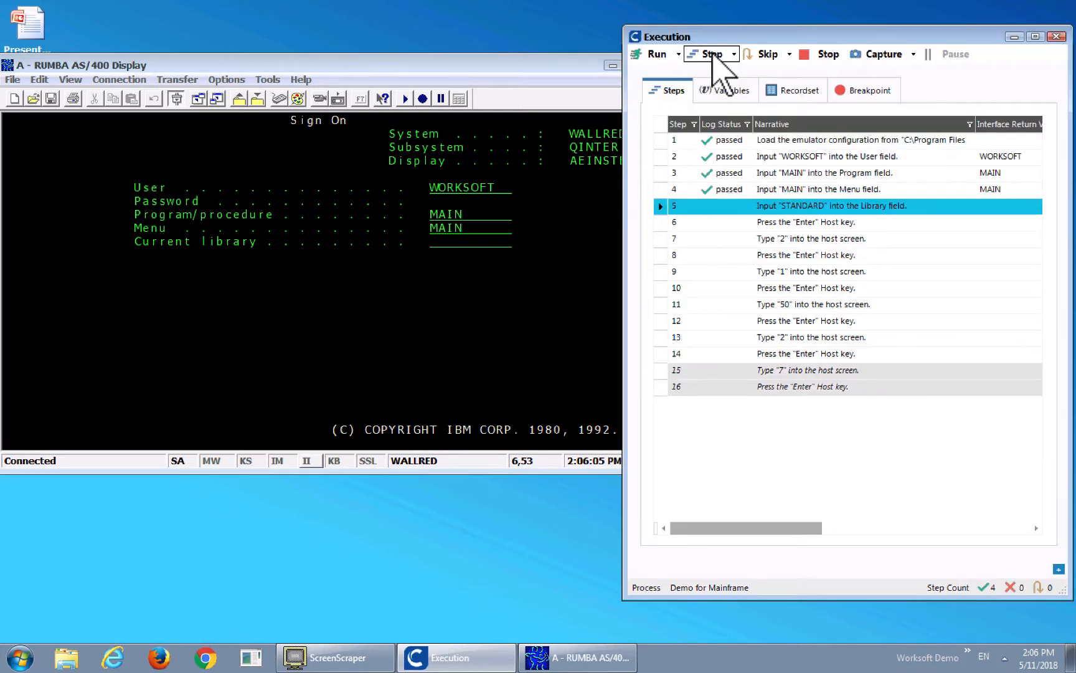
{"action": "left_click", "coordinate": [713, 55]}
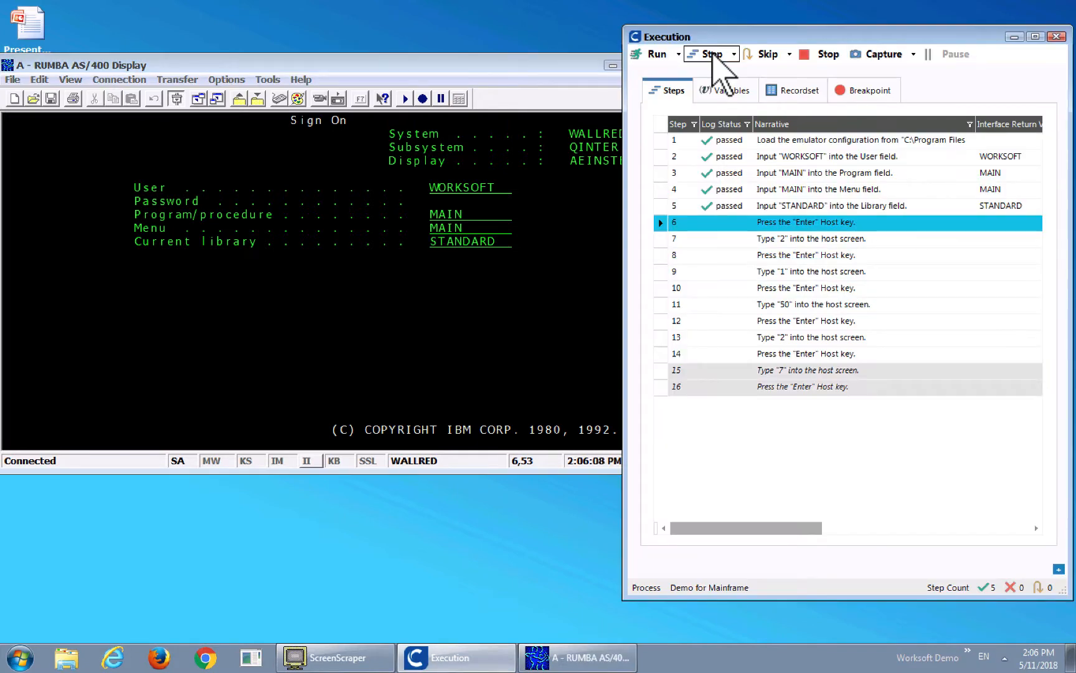
{"action": "left_click", "coordinate": [713, 55]}
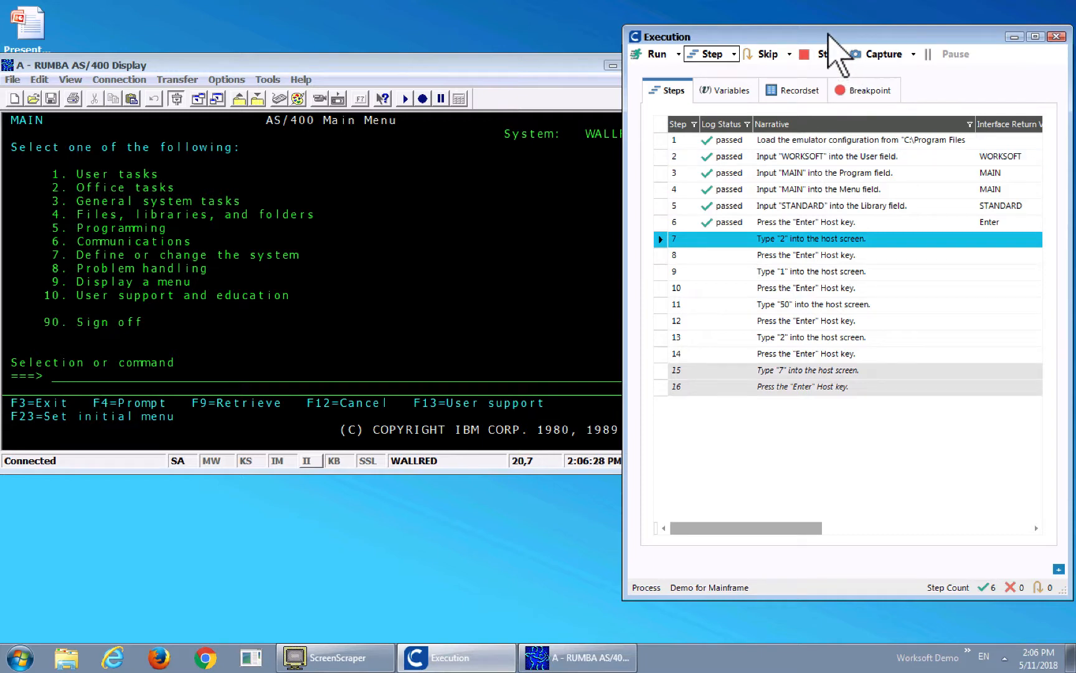
Move the Execution window clear of the emulator, execute steps 7 and 8 singly, and run the remaining steps continuously
{"action": "left_click_drag", "start_coordinate": [831, 36], "coordinate": [905, 33]}
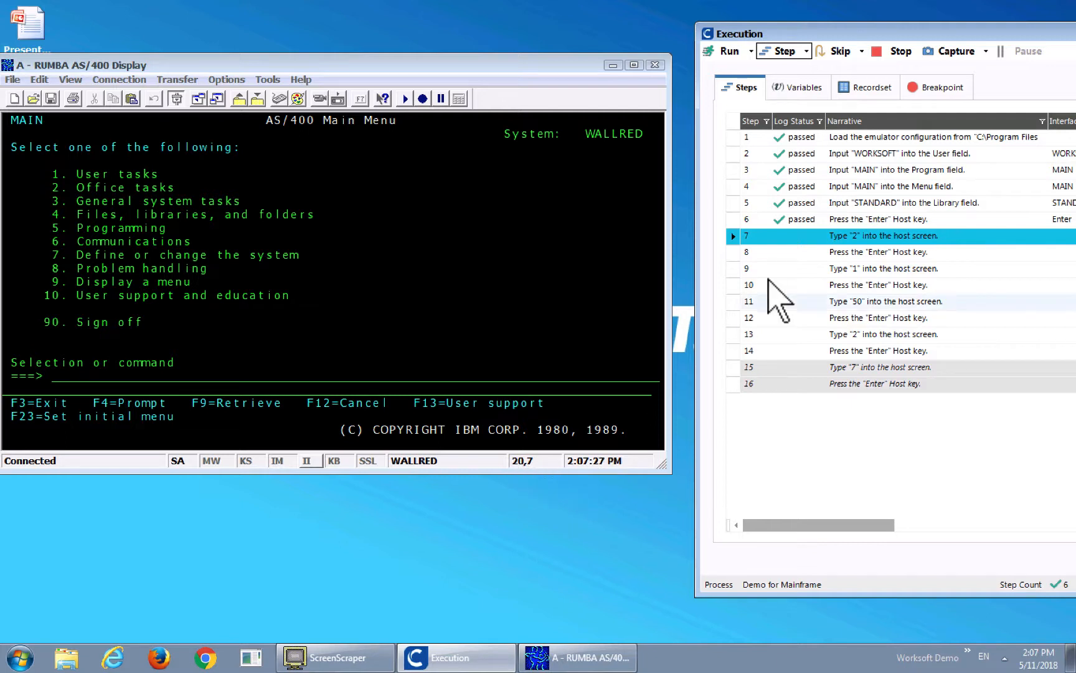
{"action": "left_click", "coordinate": [782, 62]}
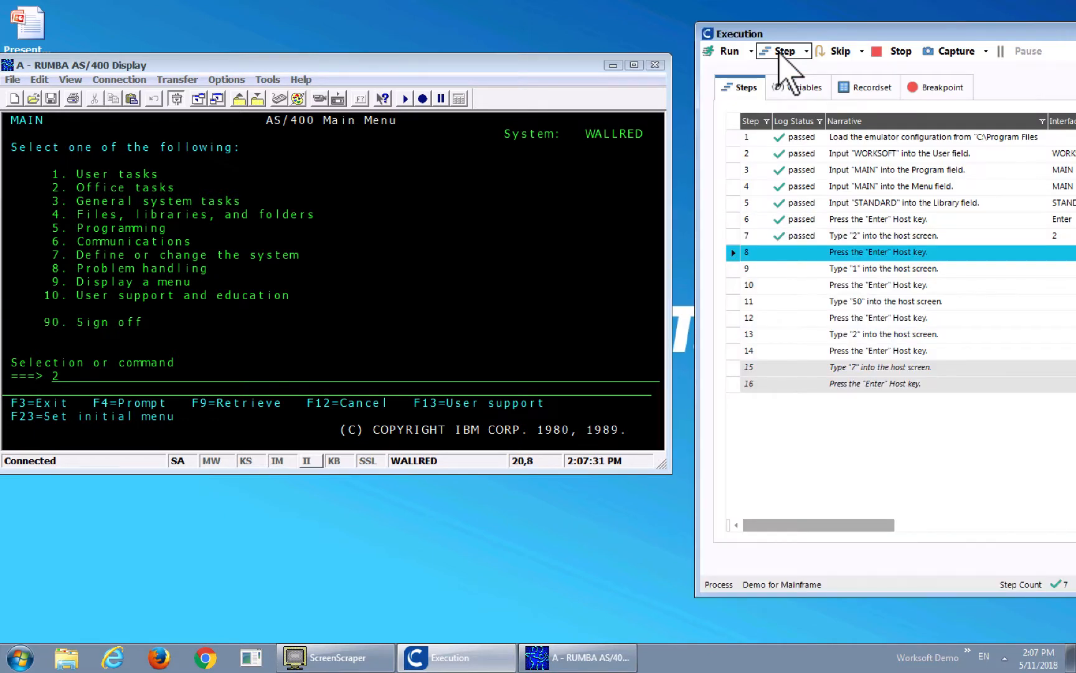
{"action": "left_click", "coordinate": [780, 53]}
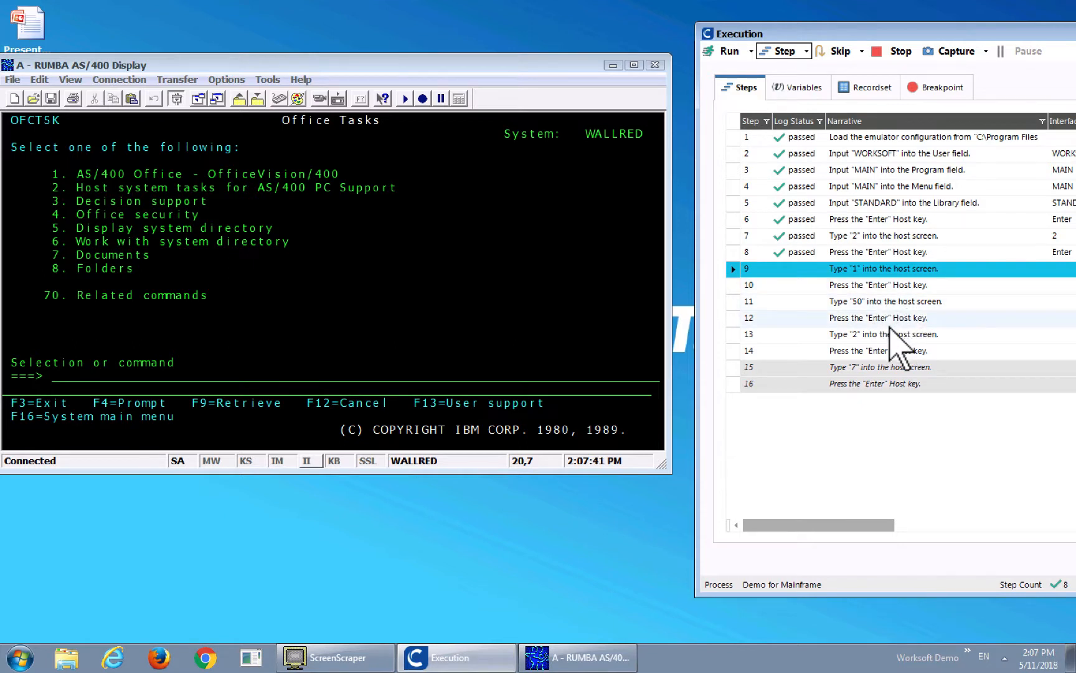
{"action": "left_click", "coordinate": [730, 51]}
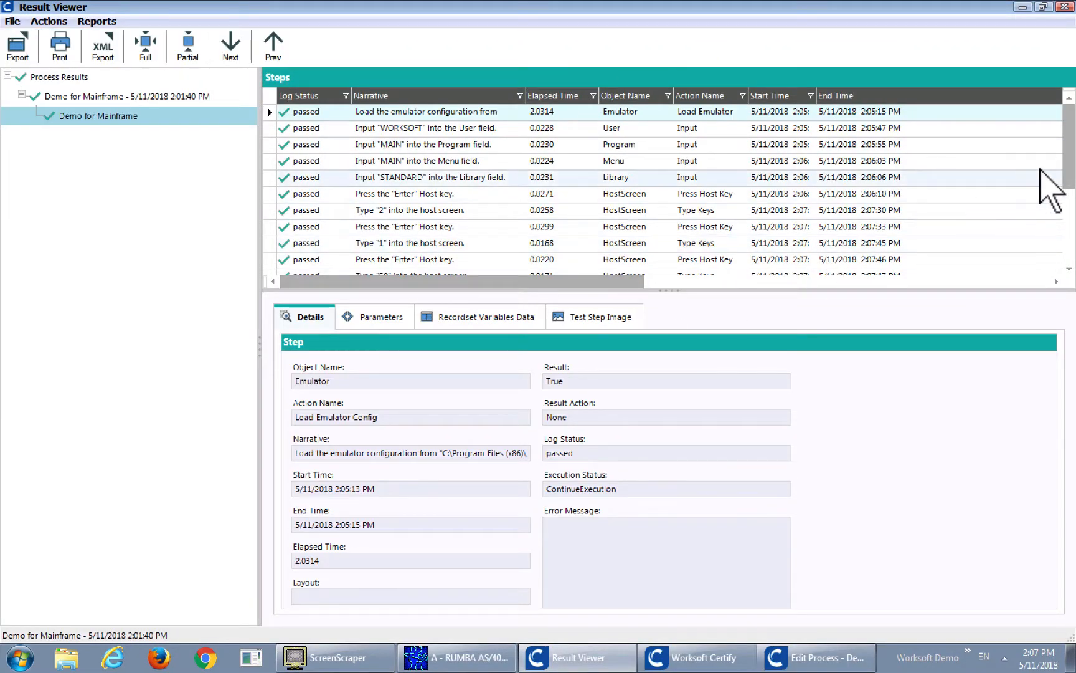
Examine the end of the executed step list in the results and the screen reached in the emulator
{"action": "scroll", "coordinate": [1053, 190], "scroll_direction": "down", "scroll_amount": 2}
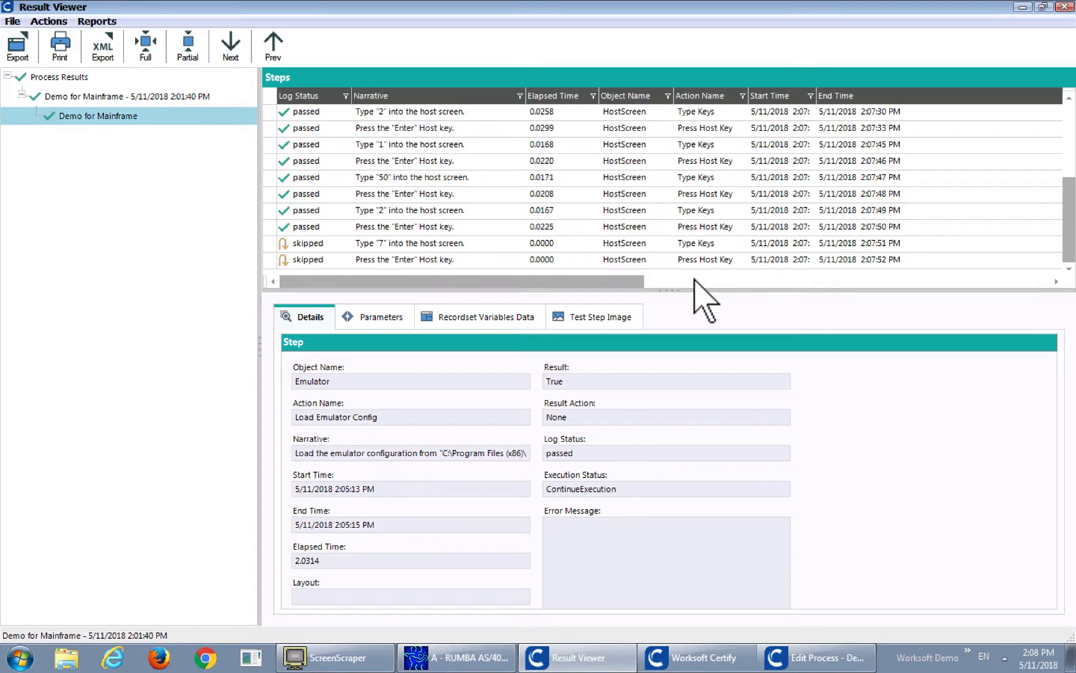
{"action": "left_click", "coordinate": [473, 664]}
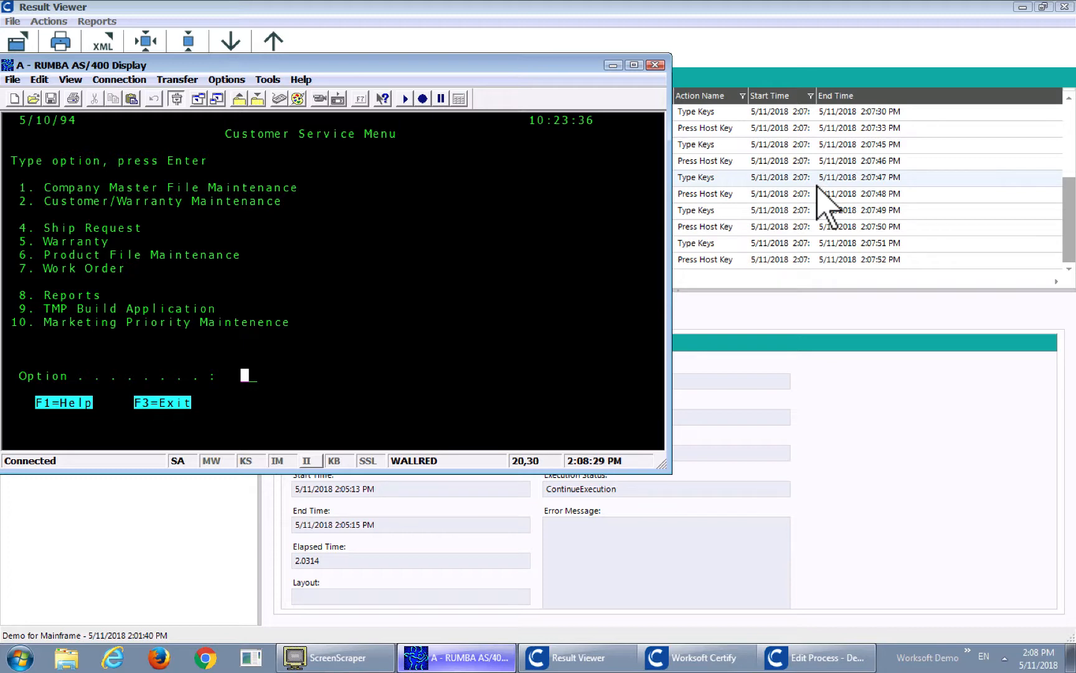
{"action": "left_click", "coordinate": [967, 46]}
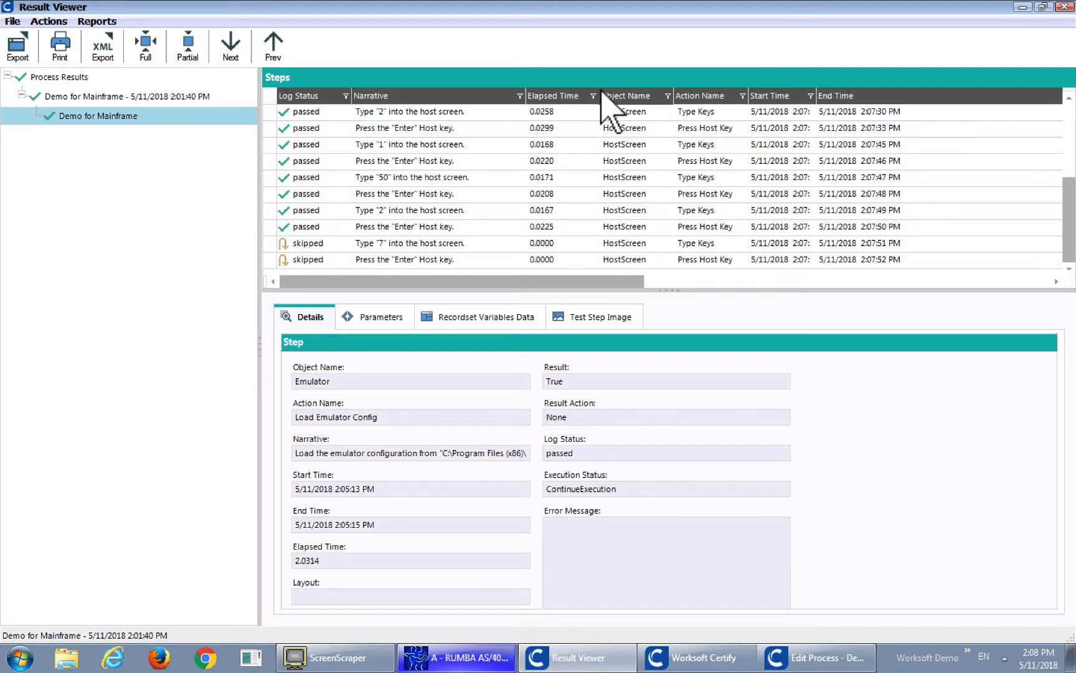
View the columns available for the result's step list, cancel the customization and close the result viewer
{"action": "right_click", "coordinate": [476, 92]}
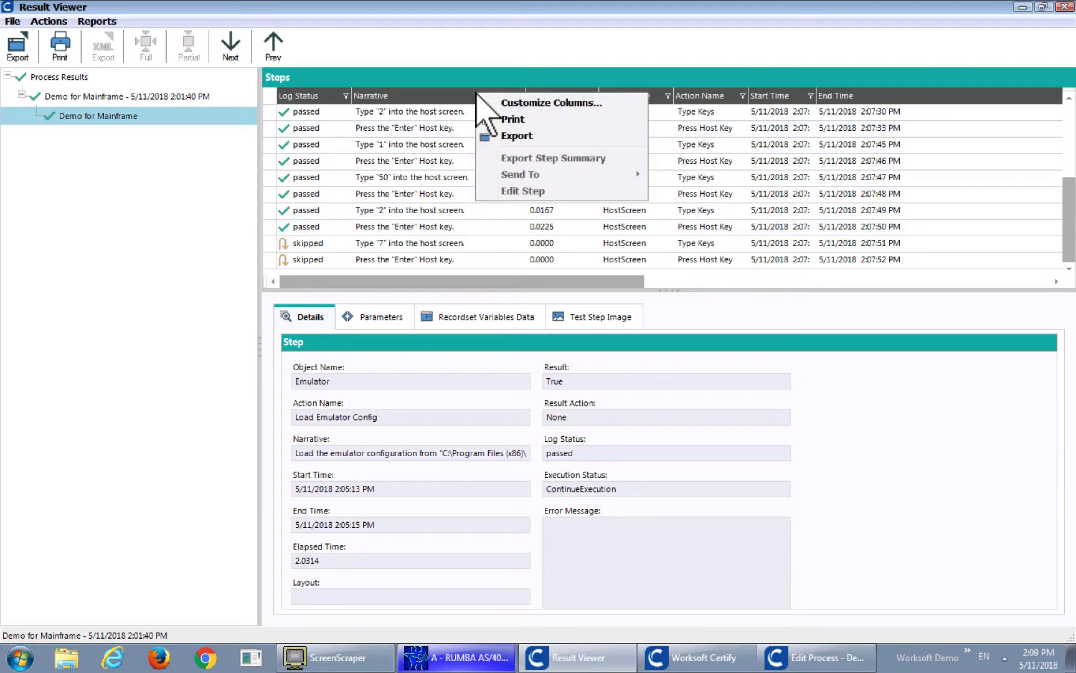
{"action": "left_click", "coordinate": [523, 100]}
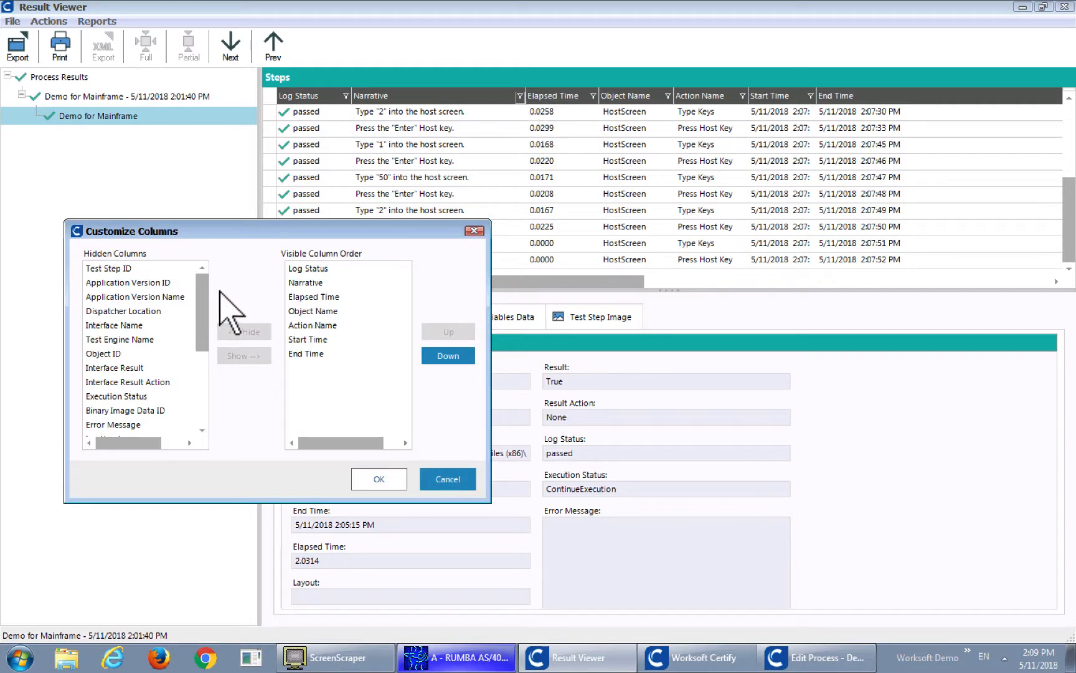
{"action": "mouse_move", "coordinate": [202, 290]}
{"action": "left_mouse_down"}
{"action": "mouse_move", "coordinate": [194, 384]}
{"action": "mouse_move", "coordinate": [209, 356]}
{"action": "mouse_move", "coordinate": [212, 272]}
{"action": "left_mouse_up"}
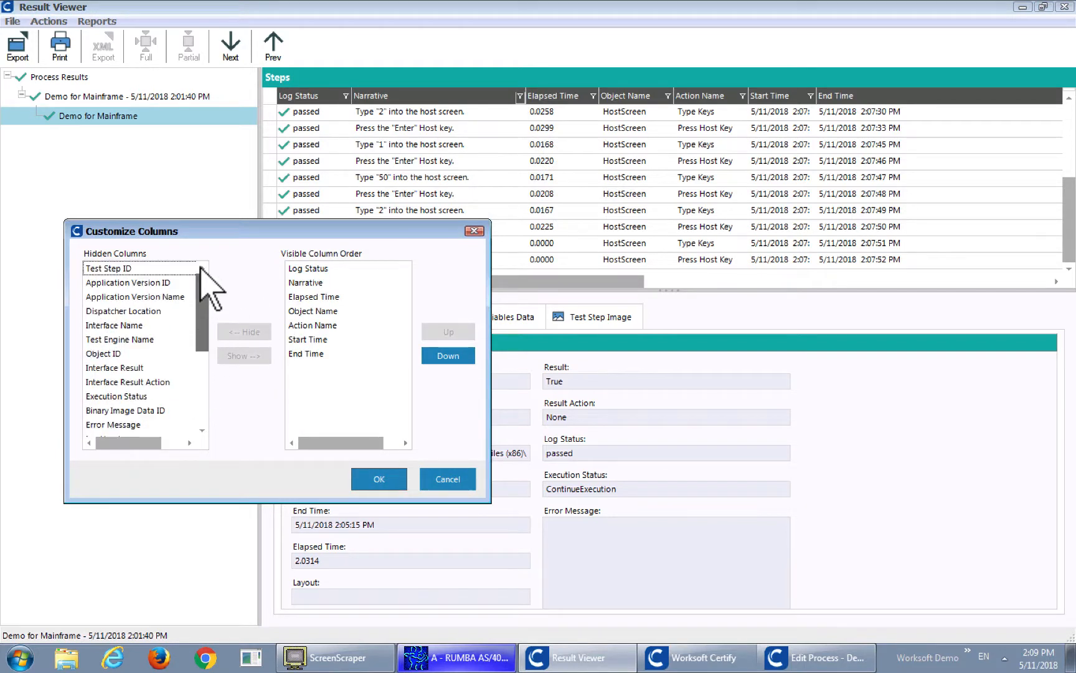
{"action": "left_click", "coordinate": [448, 479]}
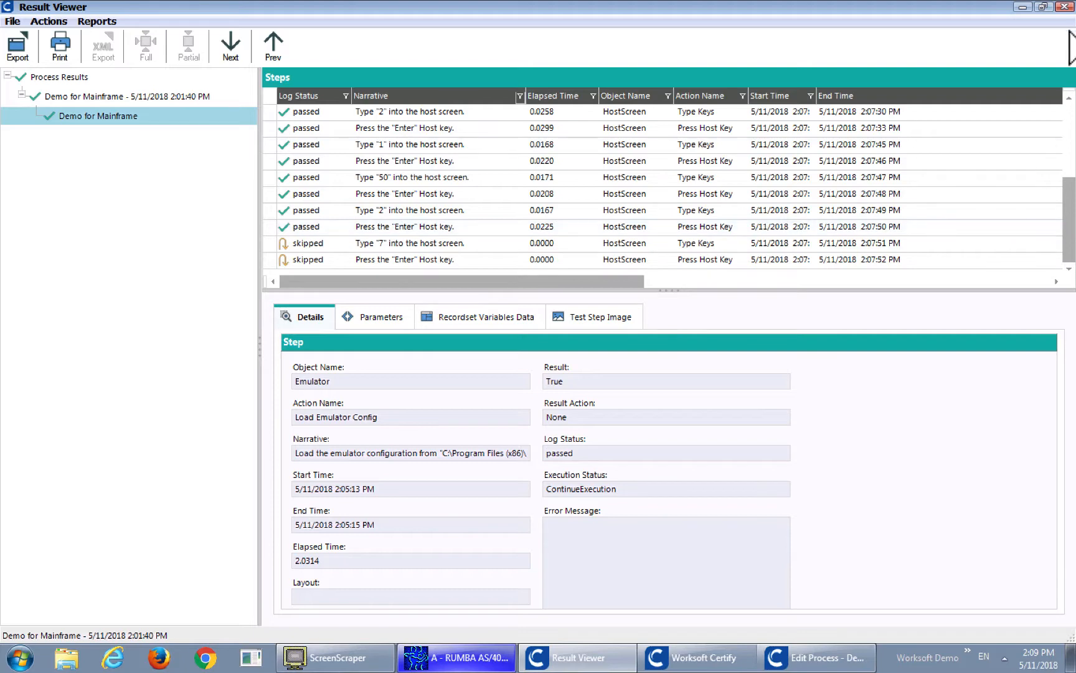
{"action": "left_click", "coordinate": [1065, 7]}
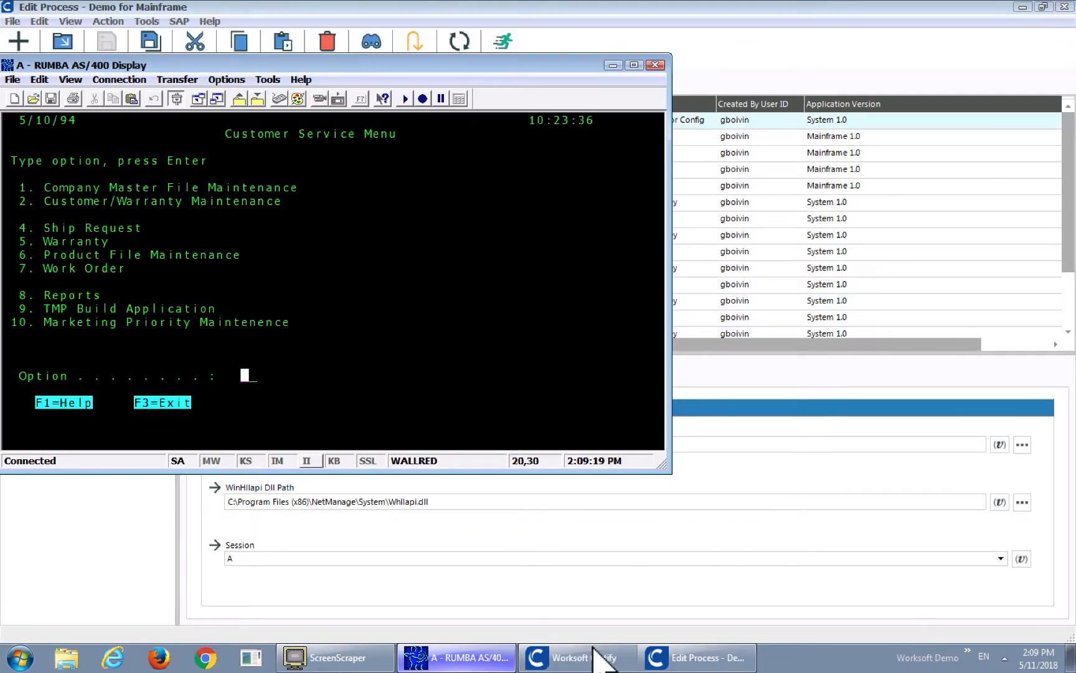
Switch to Worksoft Certify, open the newest Demo for Mainframe entry from the stored results, and close it after viewing
{"action": "left_click", "coordinate": [586, 660]}
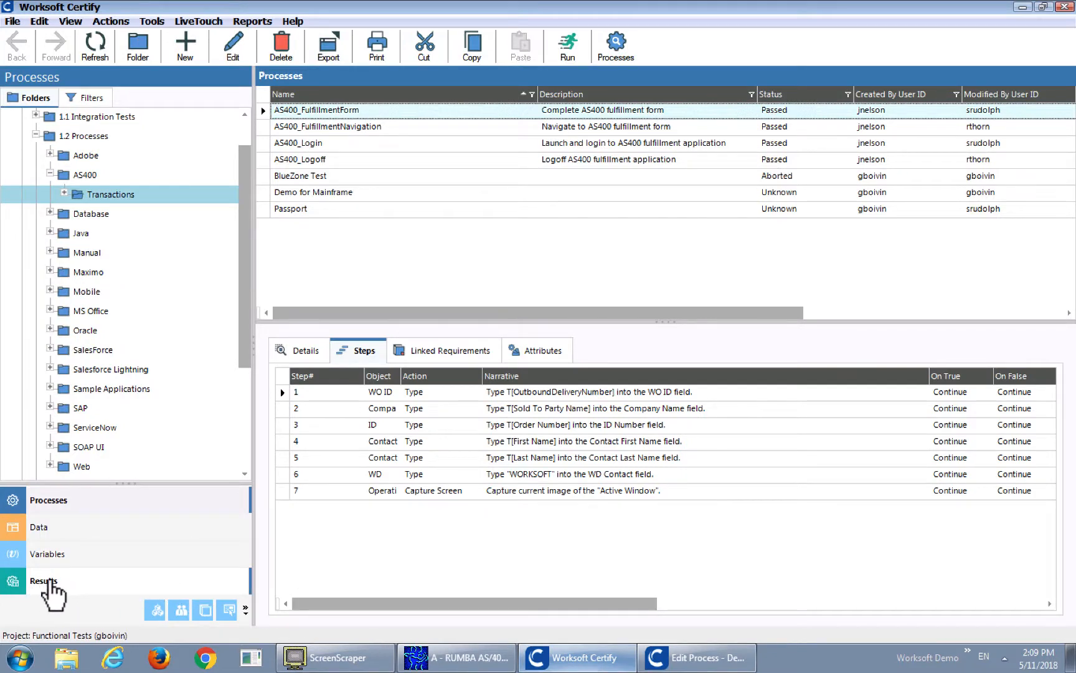
{"action": "left_click", "coordinate": [79, 585]}
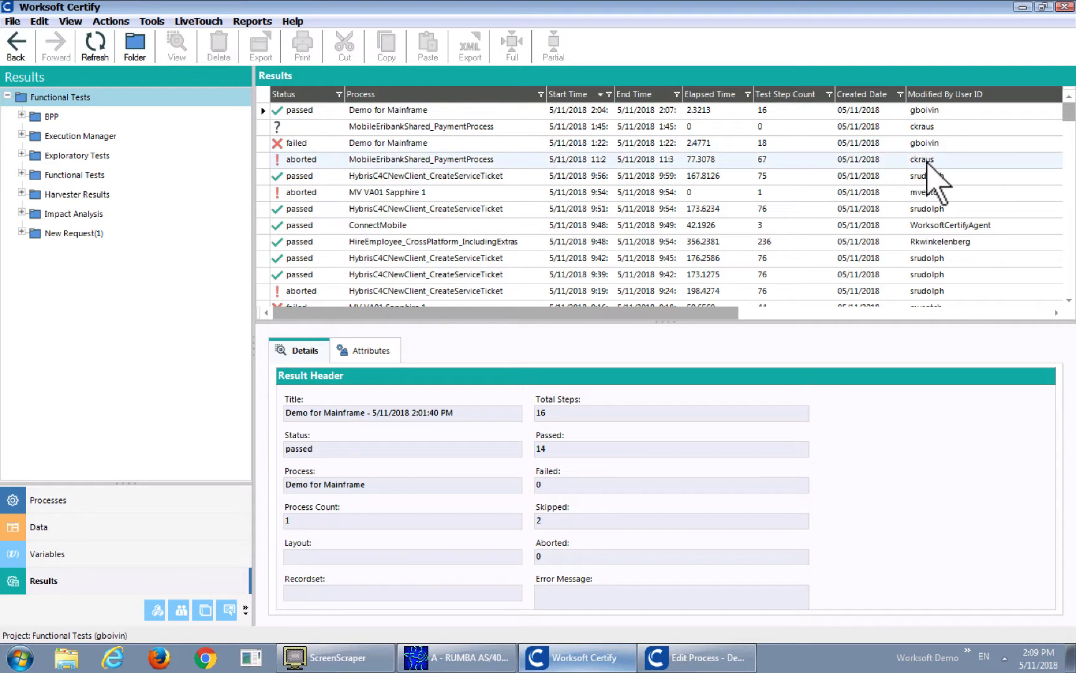
{"action": "left_click", "coordinate": [418, 114]}
{"action": "double_click", "coordinate": [419, 114]}
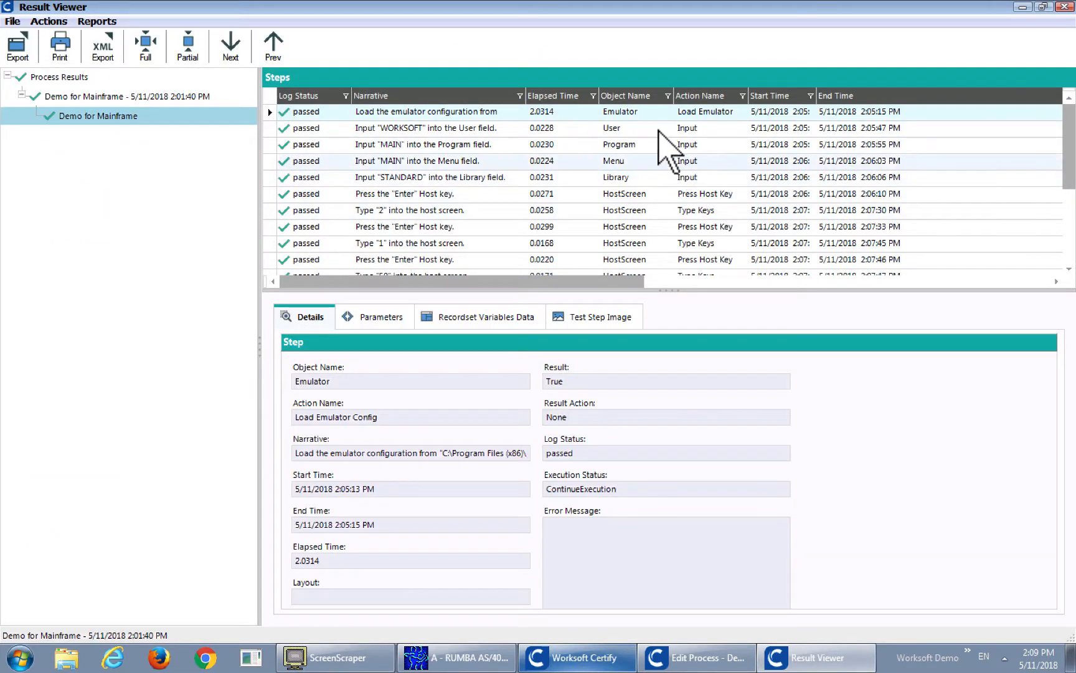
{"action": "left_click", "coordinate": [1065, 7]}
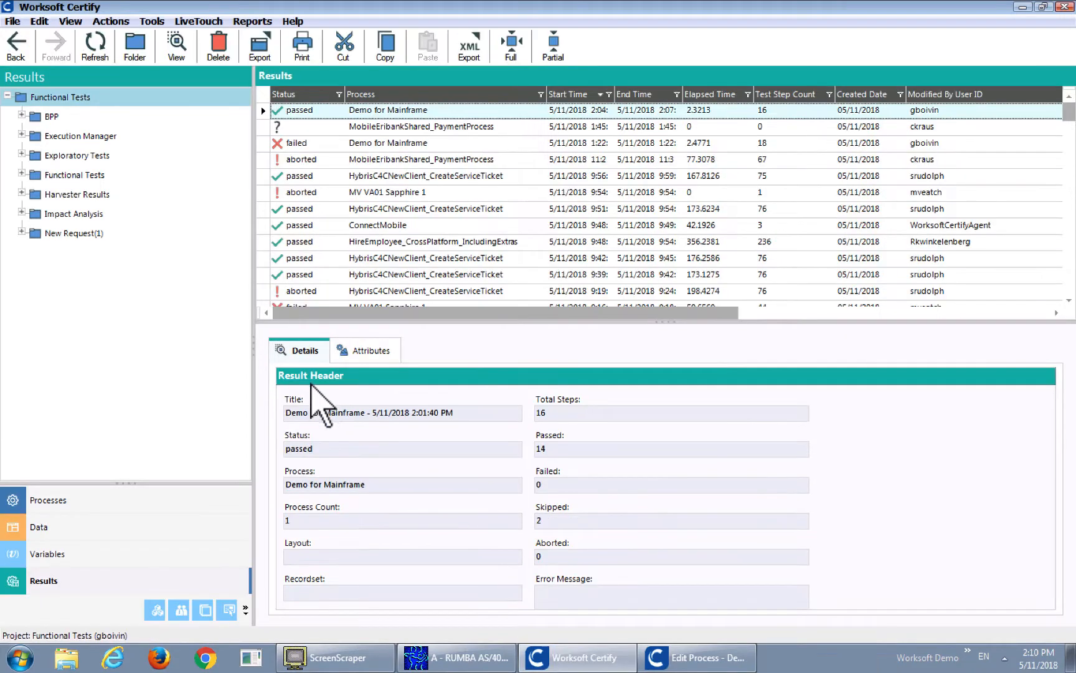
Return to the Demo for Mainframe process editor and view the parameters of the Press Host Key action in step 6
{"action": "left_click", "coordinate": [717, 667]}
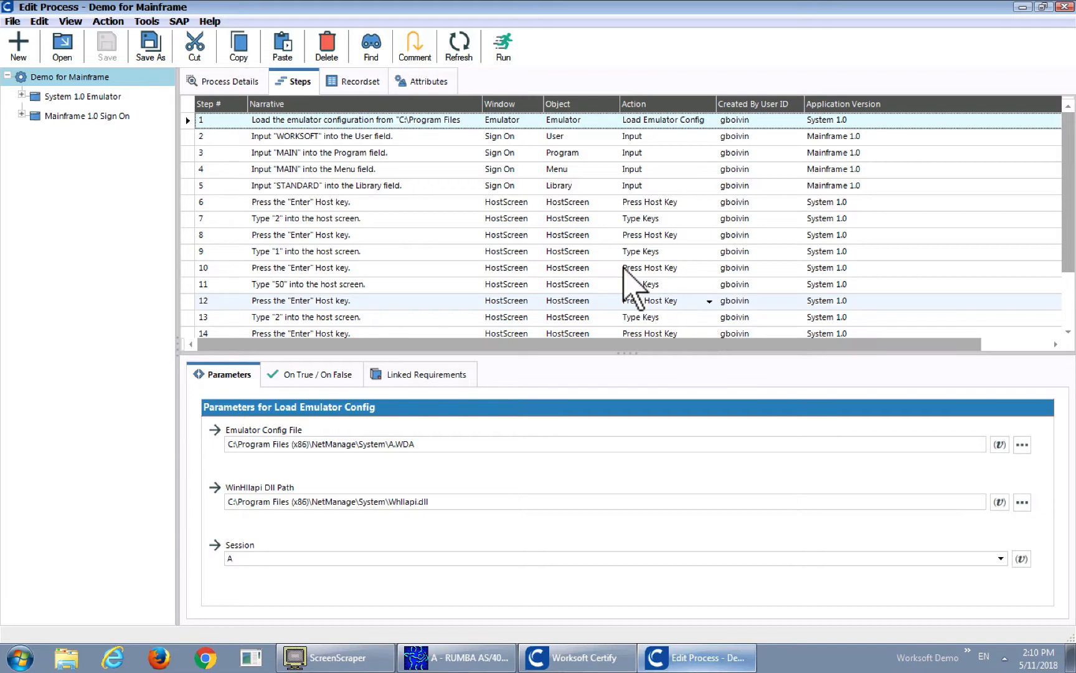
{"action": "left_click_drag", "start_coordinate": [1068, 242], "coordinate": [1067, 274]}
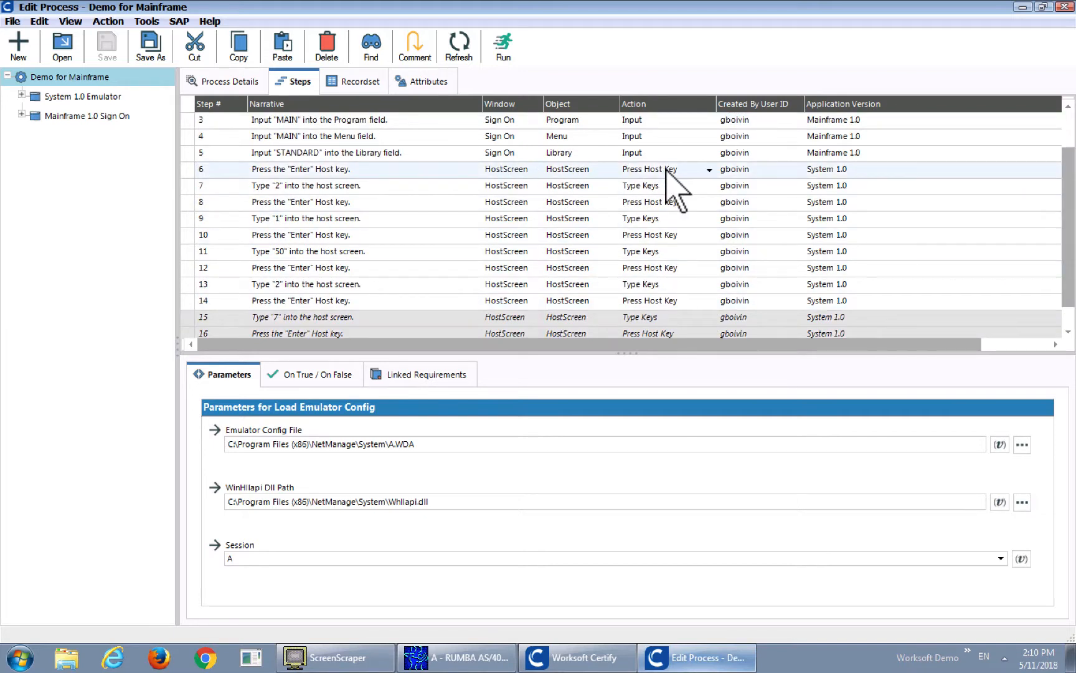
{"action": "key", "text": "Down"}
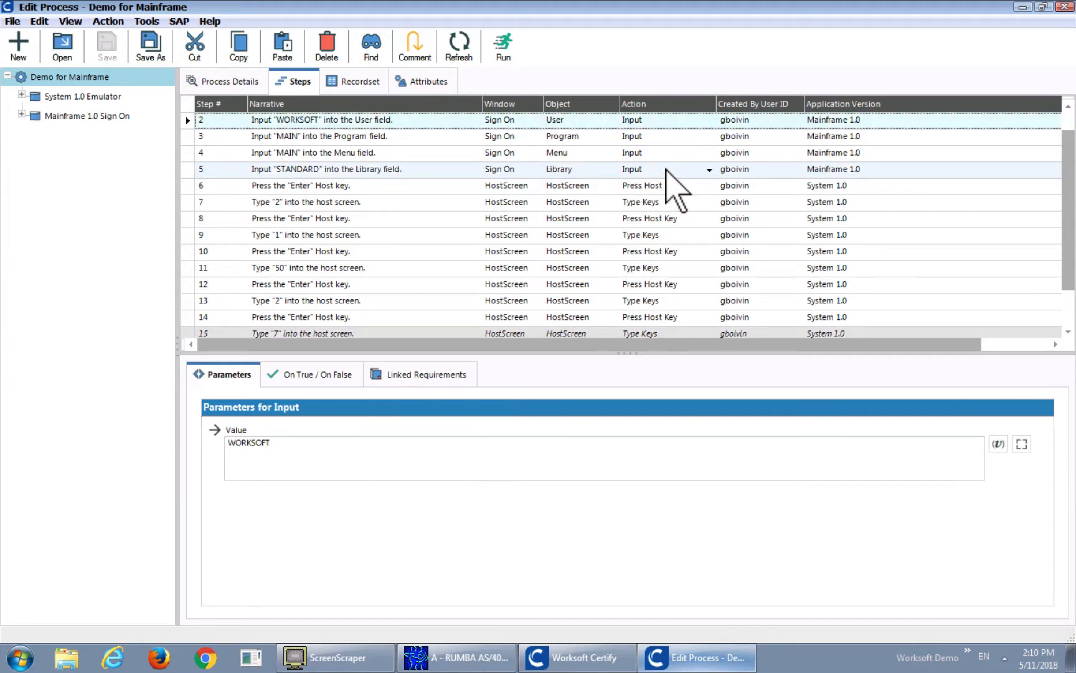
{"action": "left_click", "coordinate": [666, 185]}
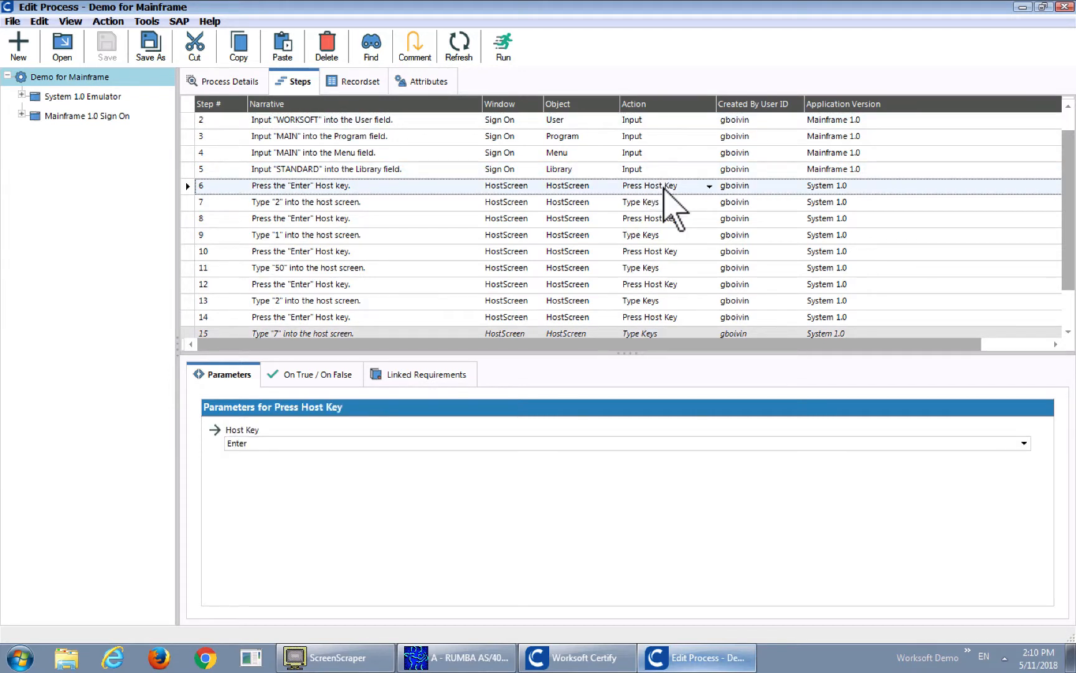
View the parameters of steps 7 and 8 and look through the host keys available for step 8, keeping Enter
{"action": "left_click", "coordinate": [673, 203]}
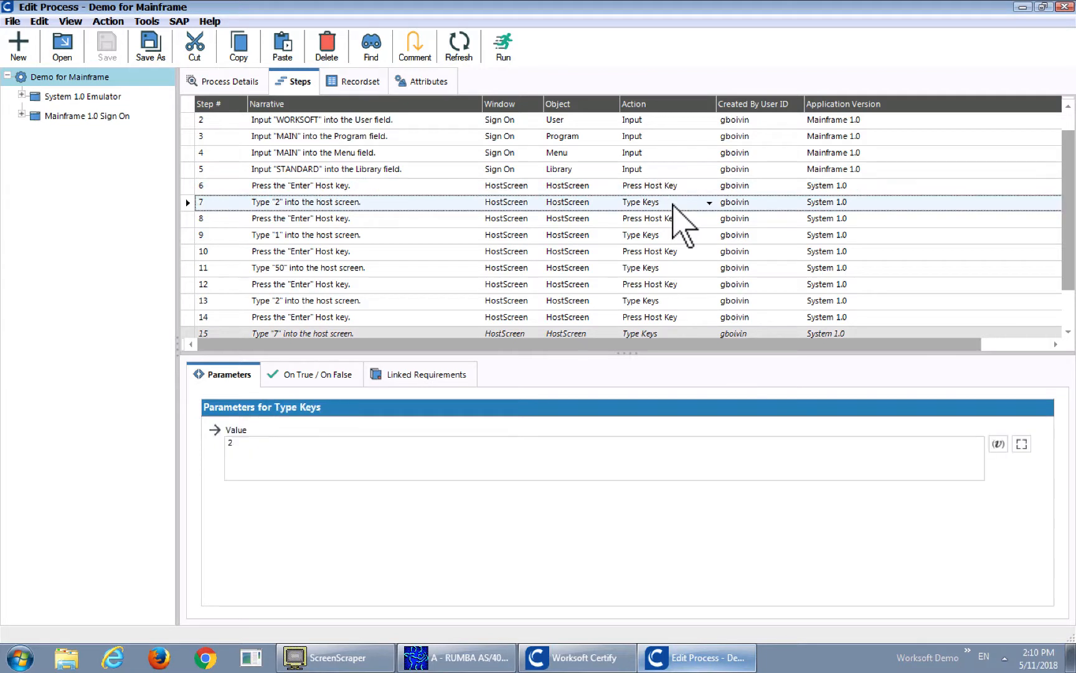
{"action": "key", "text": "Down"}
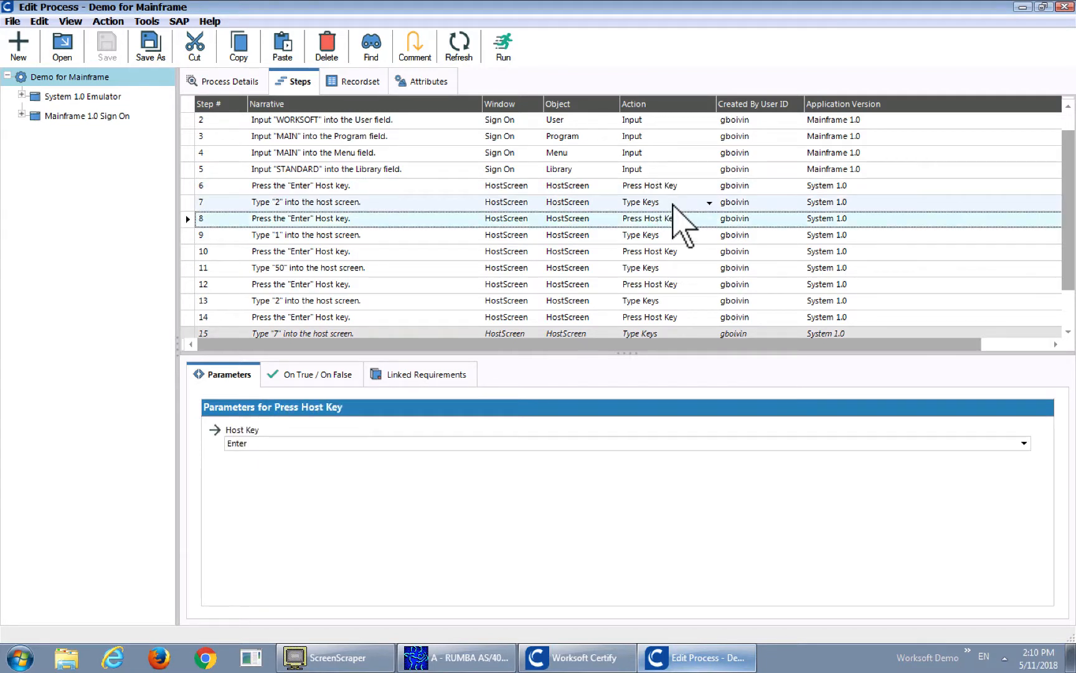
{"action": "left_click", "coordinate": [1025, 443]}
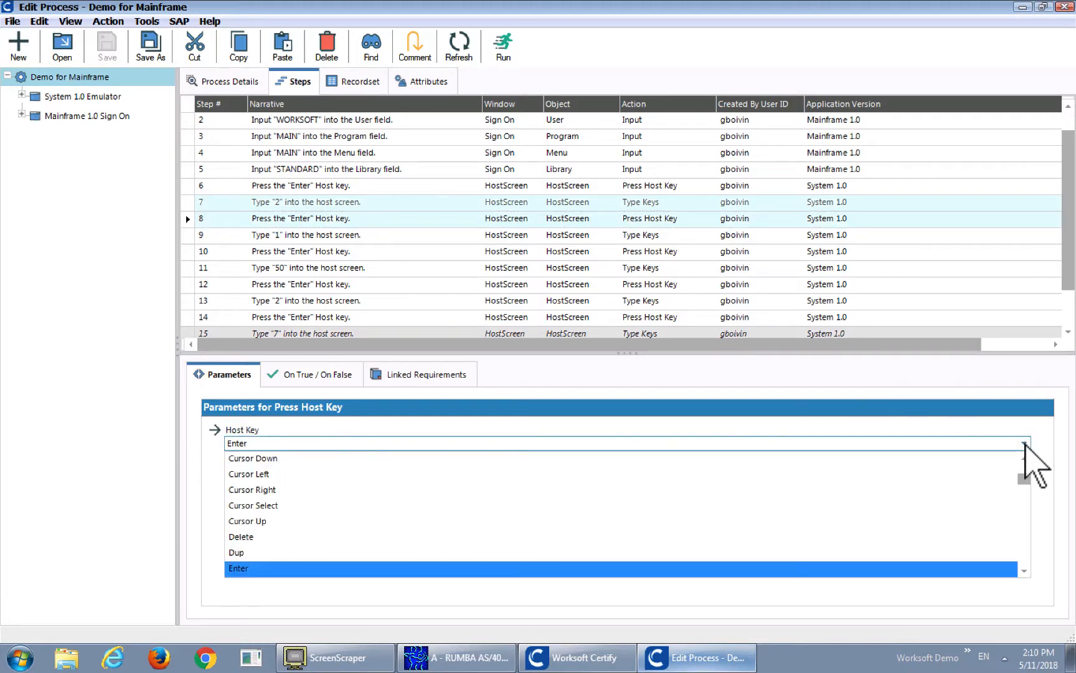
{"action": "mouse_move", "coordinate": [1025, 481]}
{"action": "left_mouse_down"}
{"action": "mouse_move", "coordinate": [1025, 512]}
{"action": "mouse_move", "coordinate": [1025, 469]}
{"action": "mouse_move", "coordinate": [1025, 488]}
{"action": "left_mouse_up"}
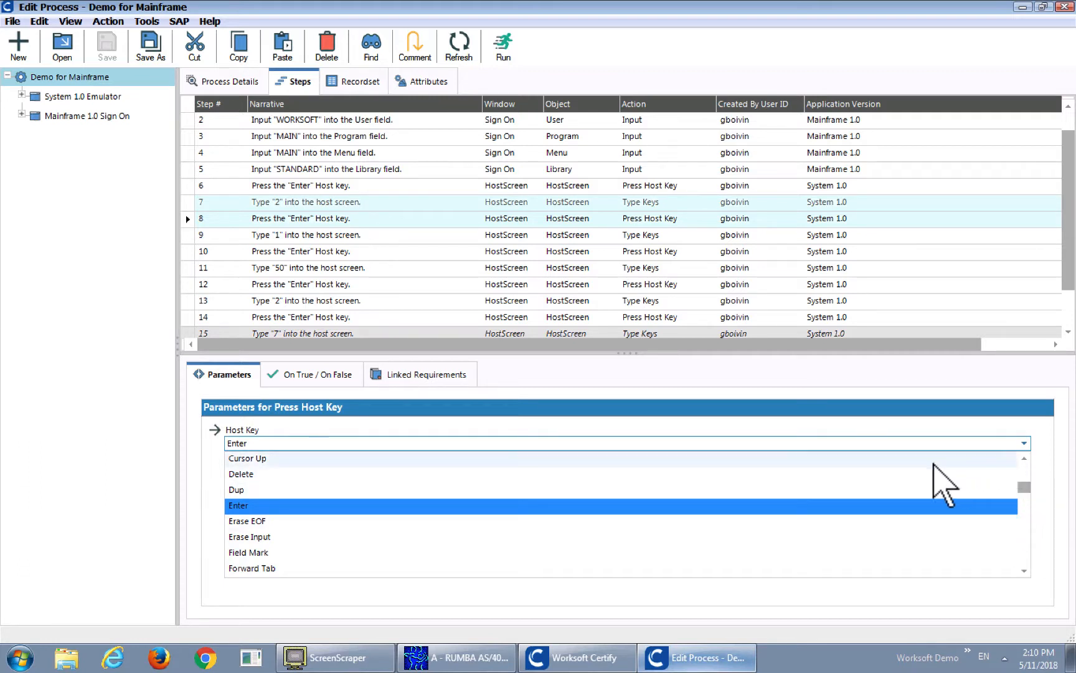
{"action": "left_click", "coordinate": [883, 444]}
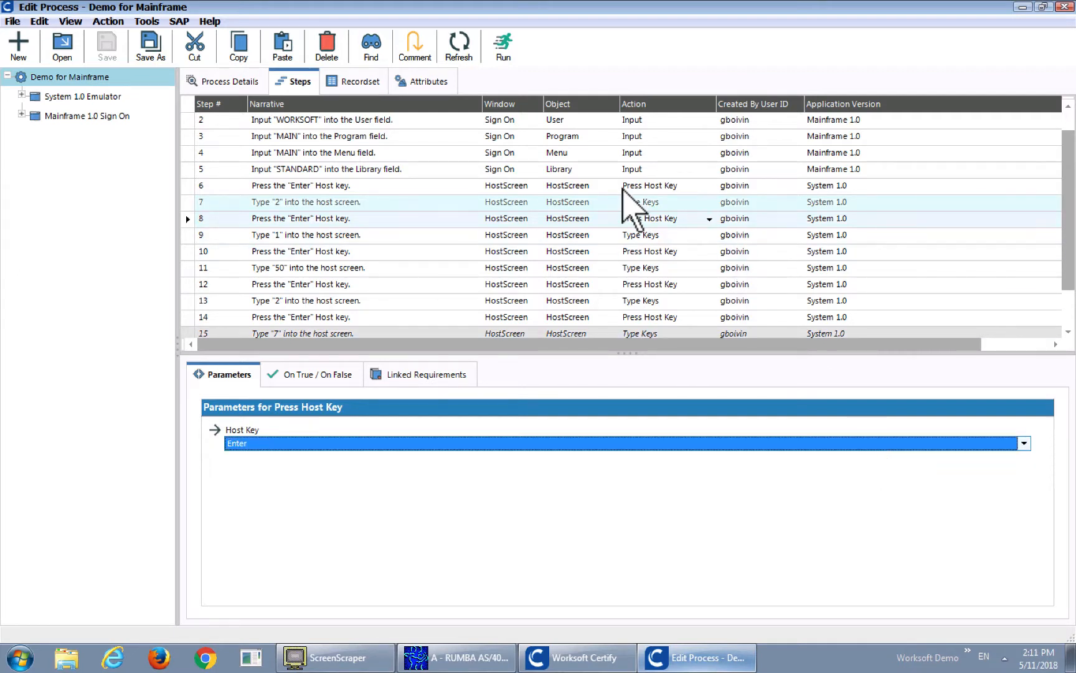
{"action": "left_click", "coordinate": [652, 202]}
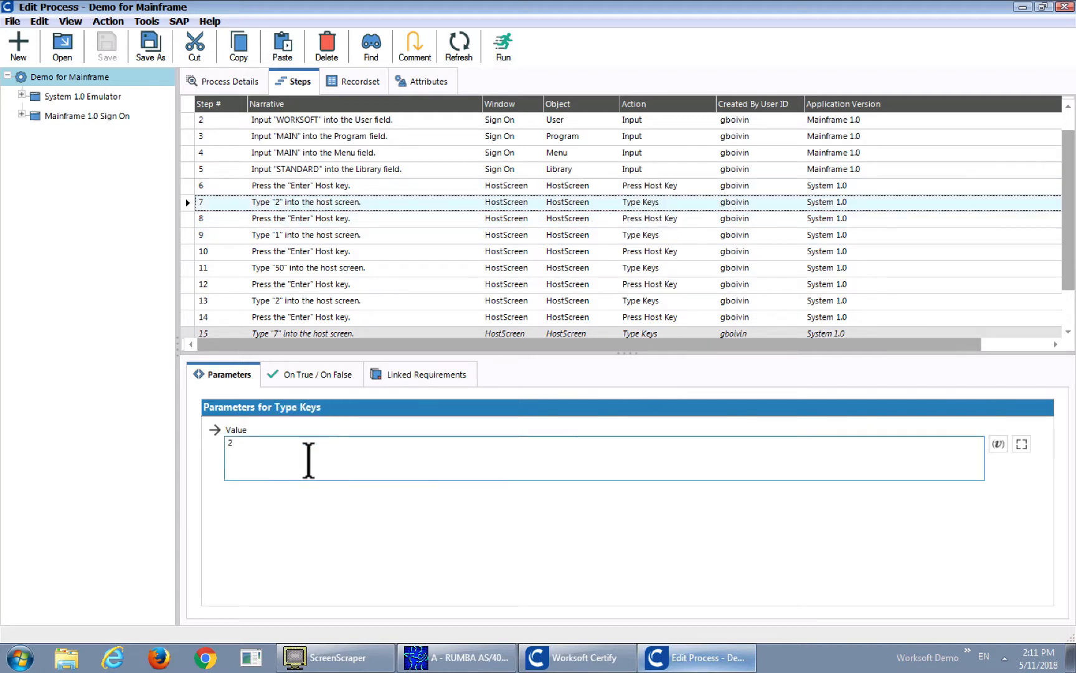
{"action": "left_click", "coordinate": [259, 452]}
{"action": "key", "text": "BackSpace"}
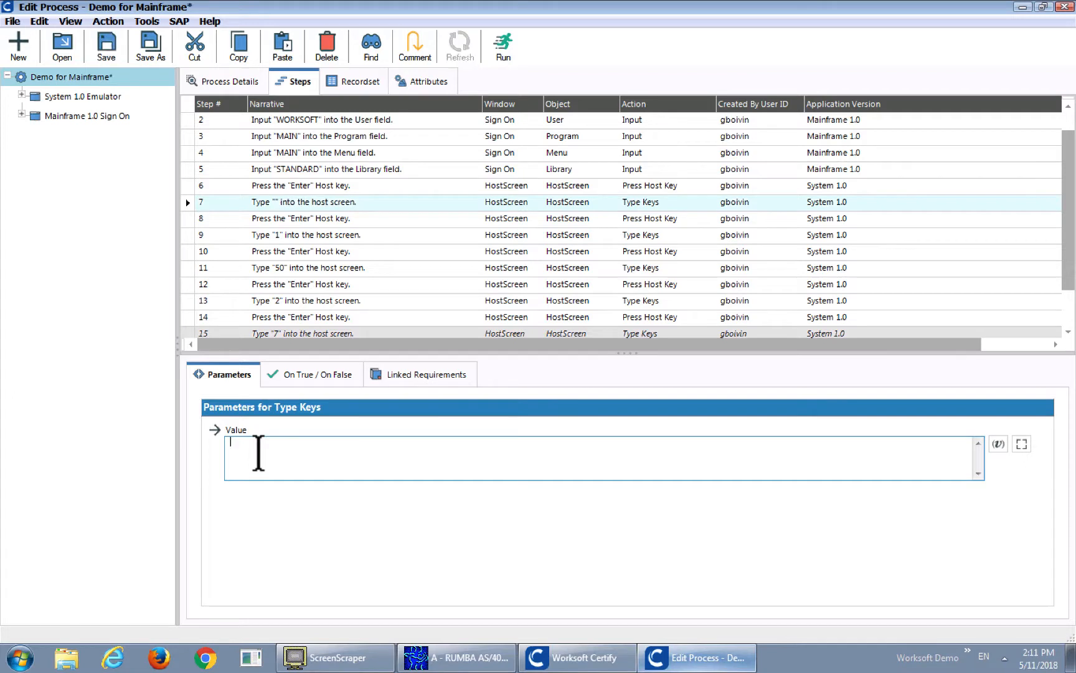
{"action": "type", "text": "\\4aefw[PELRF"}
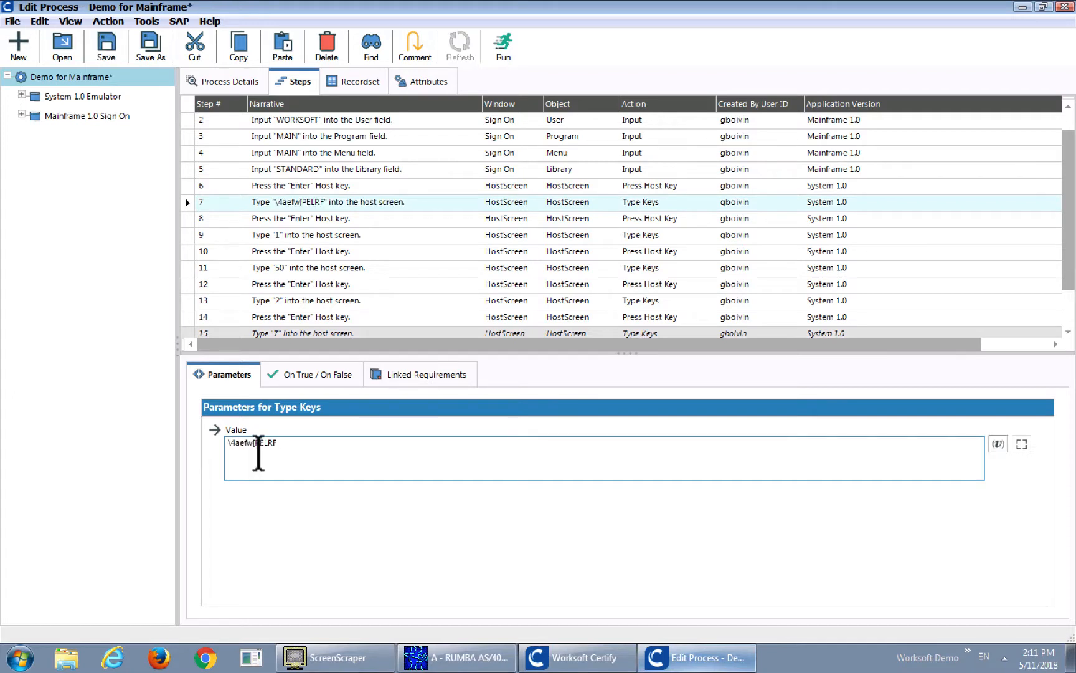
{"action": "left_click", "coordinate": [382, 201]}
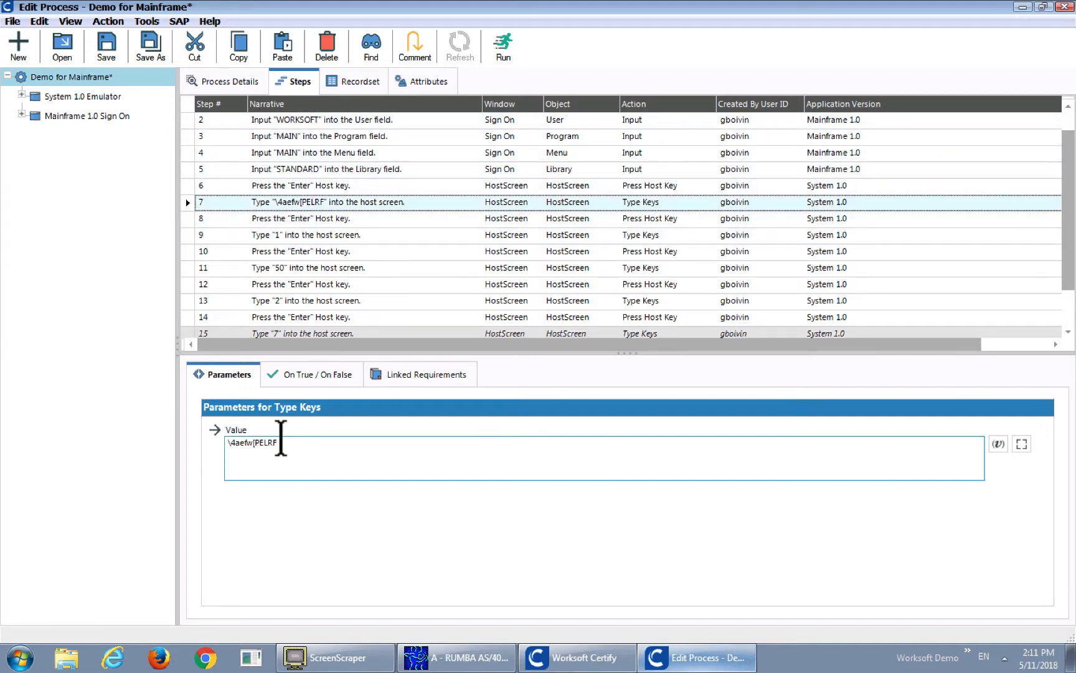
Select steps 7 and 8 together and view the operations available for them
{"action": "key", "text": "Down"}
{"action": "right_click", "coordinate": [664, 205]}
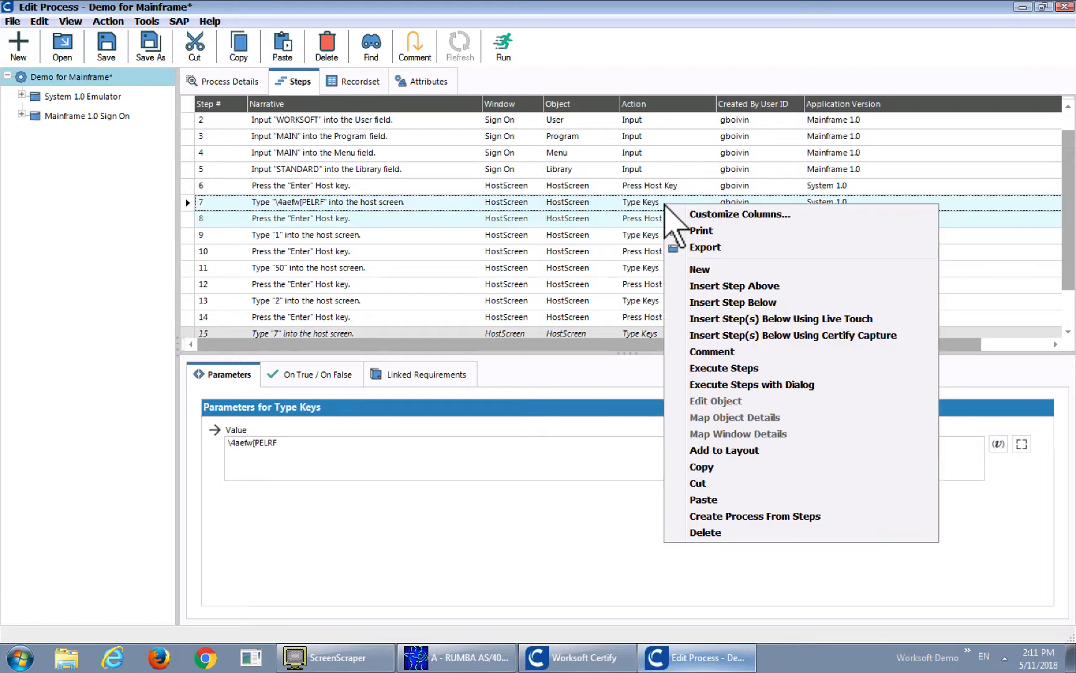
{"action": "left_click", "coordinate": [702, 473]}
{"action": "scroll", "coordinate": [1068, 260], "scroll_direction": "down", "scroll_amount": 1}
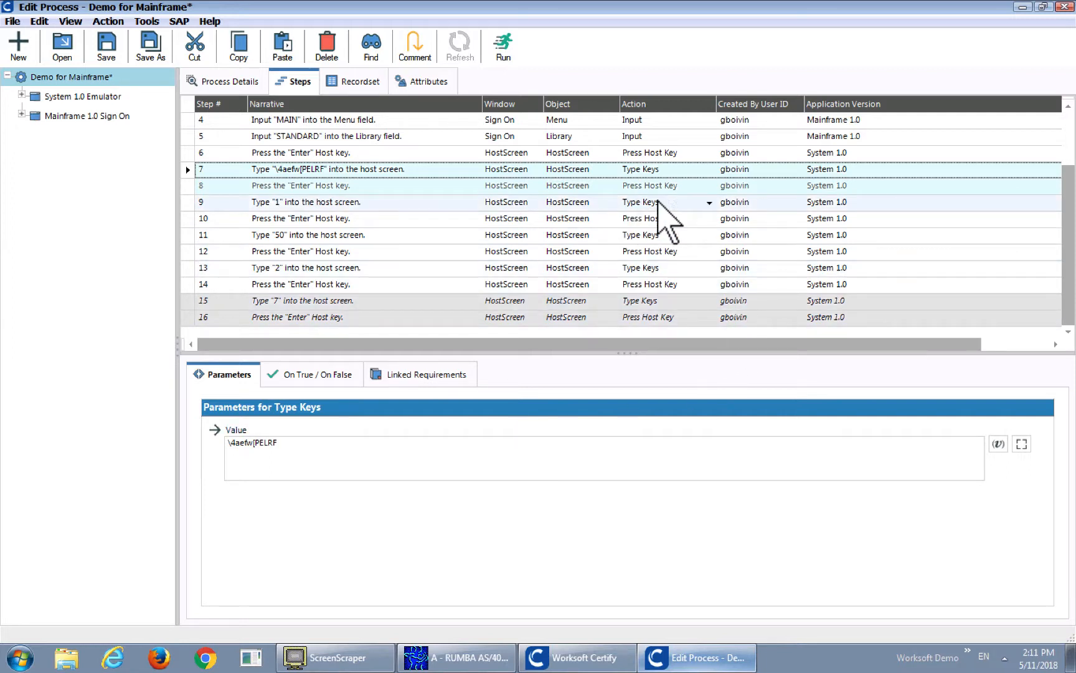
Change the action of step 9 to Screen Contains with the search text "Home screen"
{"action": "left_click", "coordinate": [709, 202]}
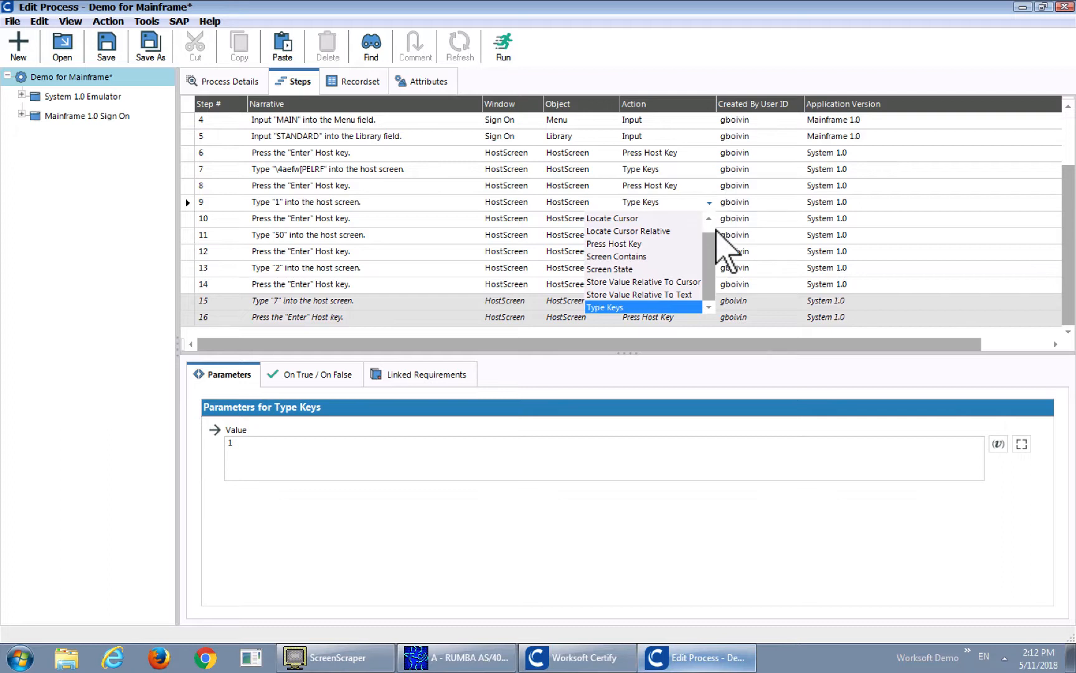
{"action": "mouse_move", "coordinate": [710, 261]}
{"action": "left_mouse_down"}
{"action": "mouse_move", "coordinate": [709, 240]}
{"action": "mouse_move", "coordinate": [711, 267]}
{"action": "left_mouse_up"}
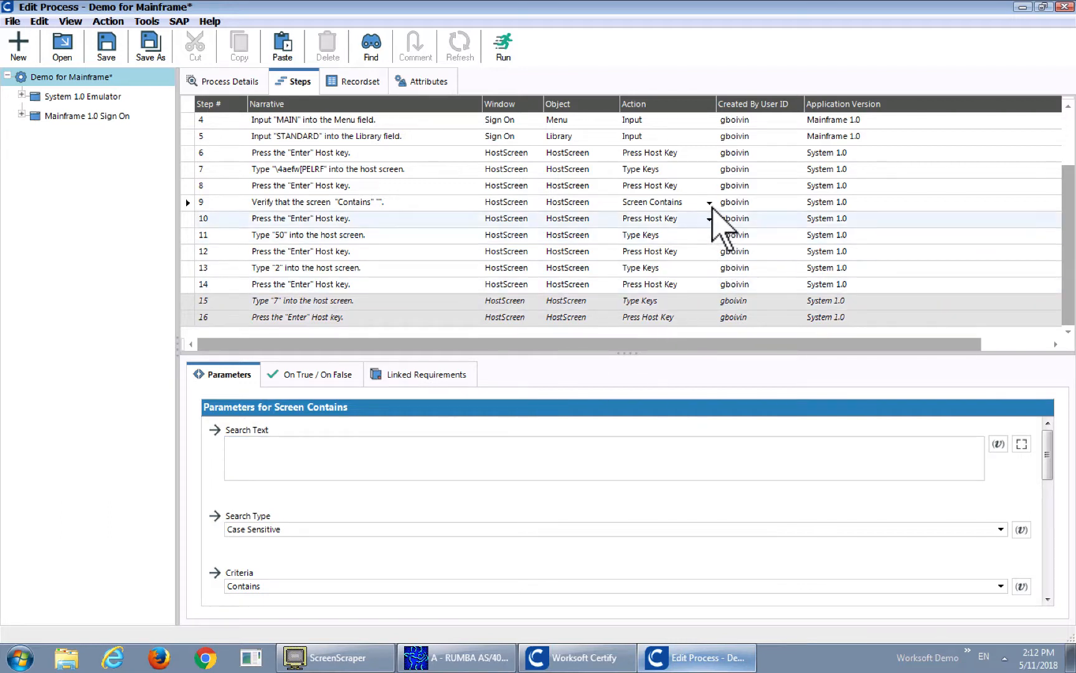
{"action": "left_click", "coordinate": [264, 447]}
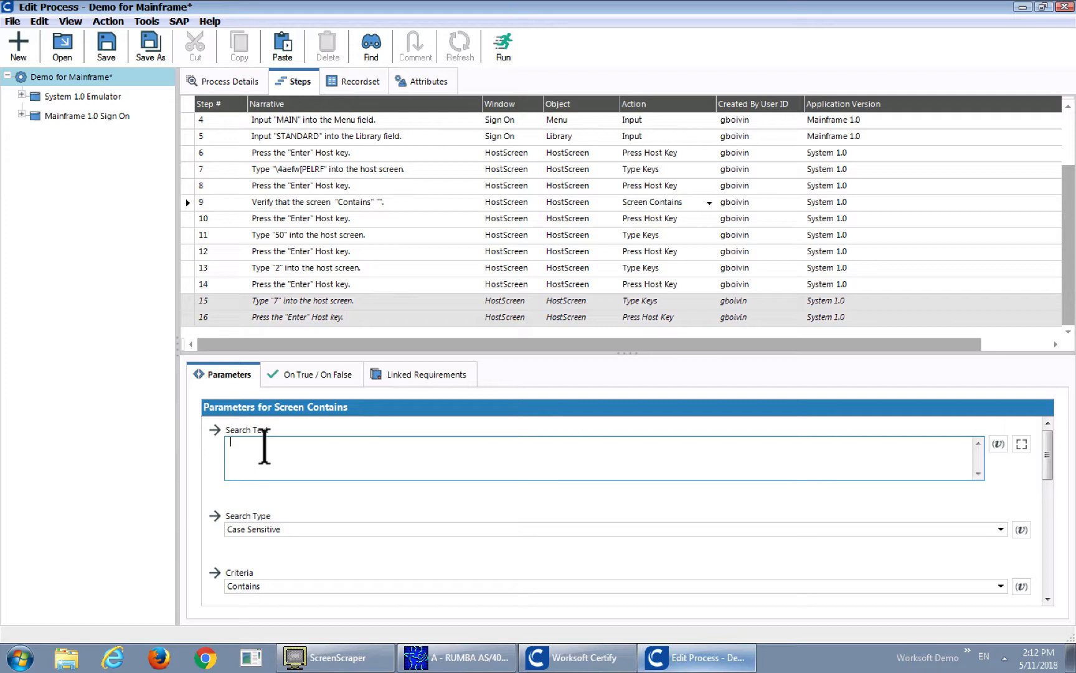
{"action": "type", "text": "Home scteeen"}
{"action": "key", "text": "BackSpace"}
{"action": "key", "text": "BackSpace"}
{"action": "key", "text": "BackSpace"}
{"action": "key", "text": "BackSpace"}
{"action": "key", "text": "BackSpace"}
{"action": "type", "text": "reen"}
Change the action of step 10 to Locate Cursor Relative with the search text "Home Invoice"
{"action": "left_click", "coordinate": [708, 219]}
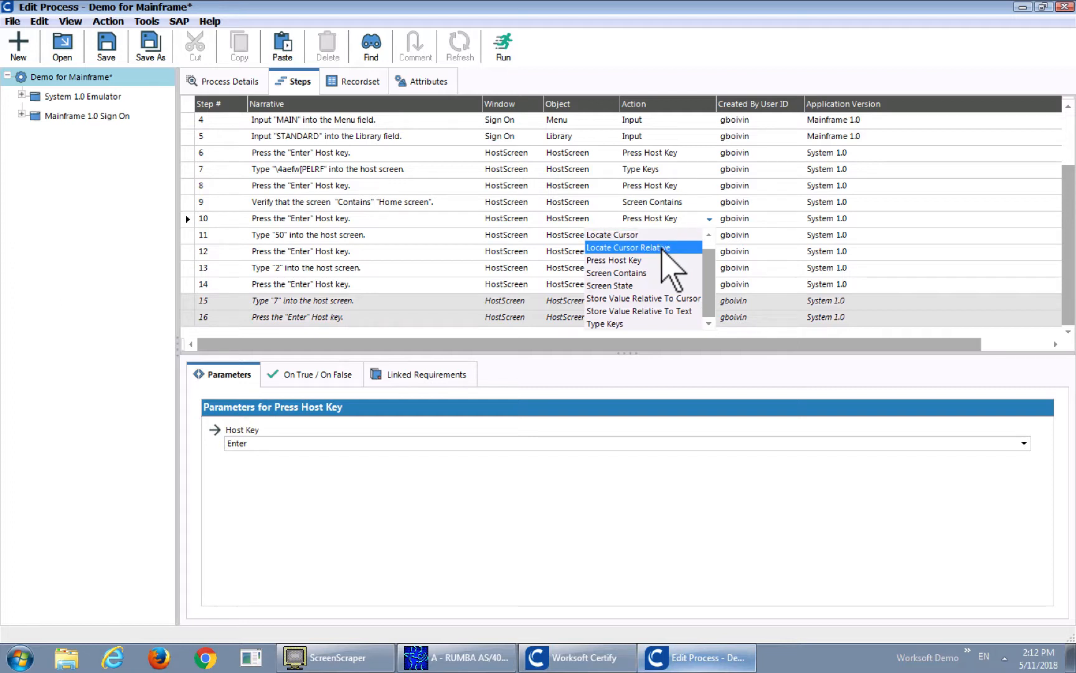
{"action": "left_click", "coordinate": [630, 248]}
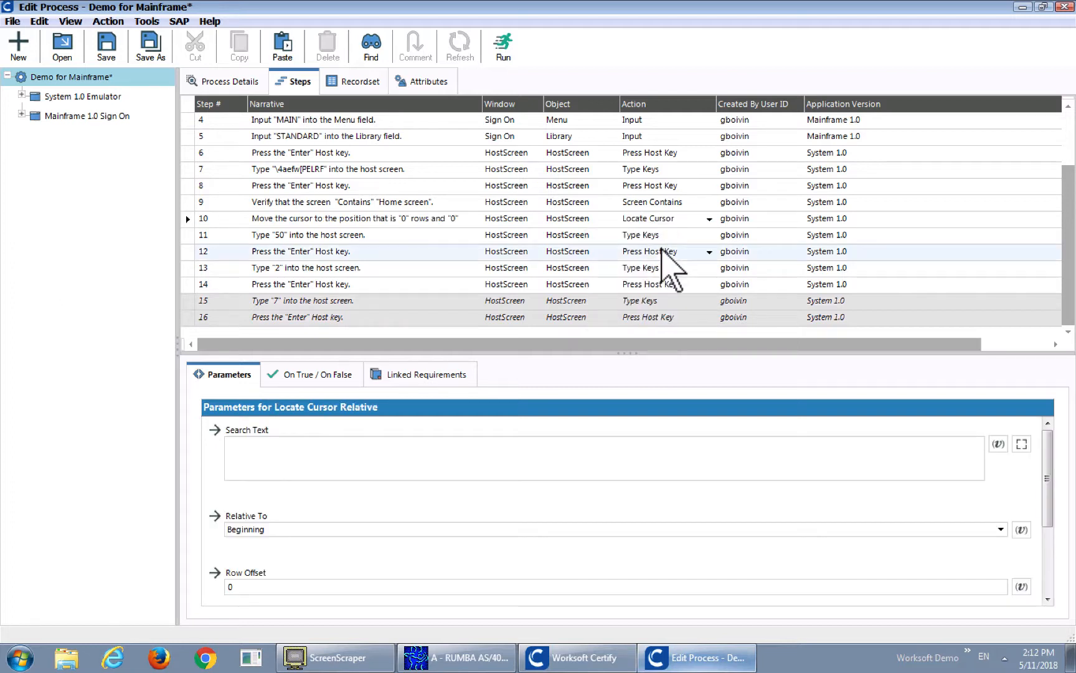
{"action": "left_click", "coordinate": [262, 454]}
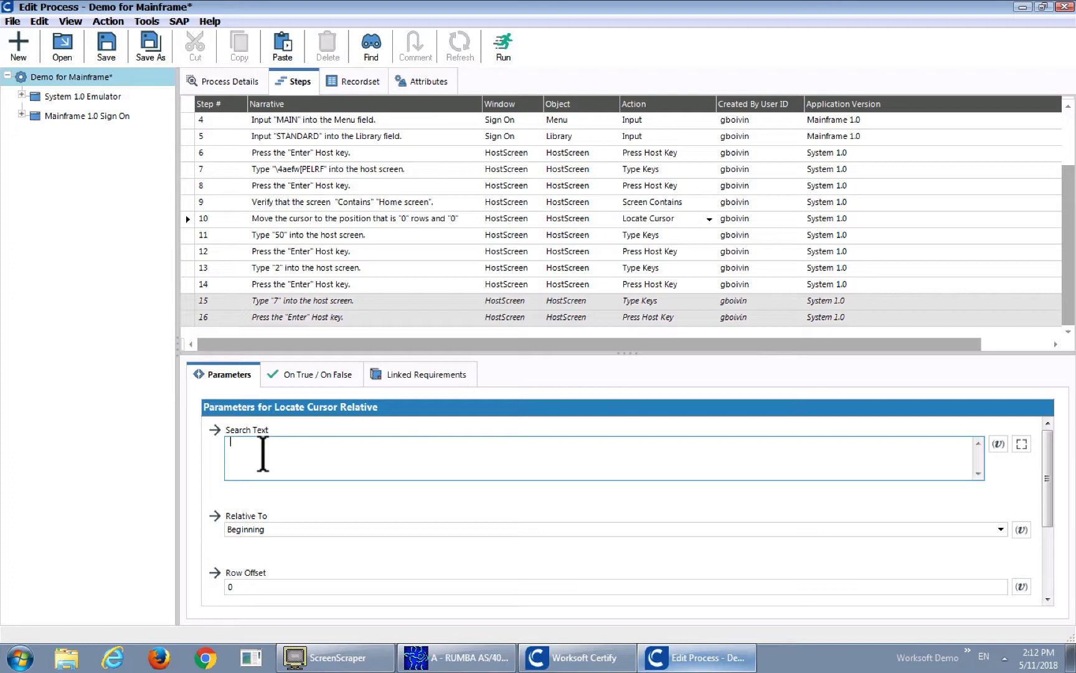
{"action": "type", "text": "Home Invoice"}
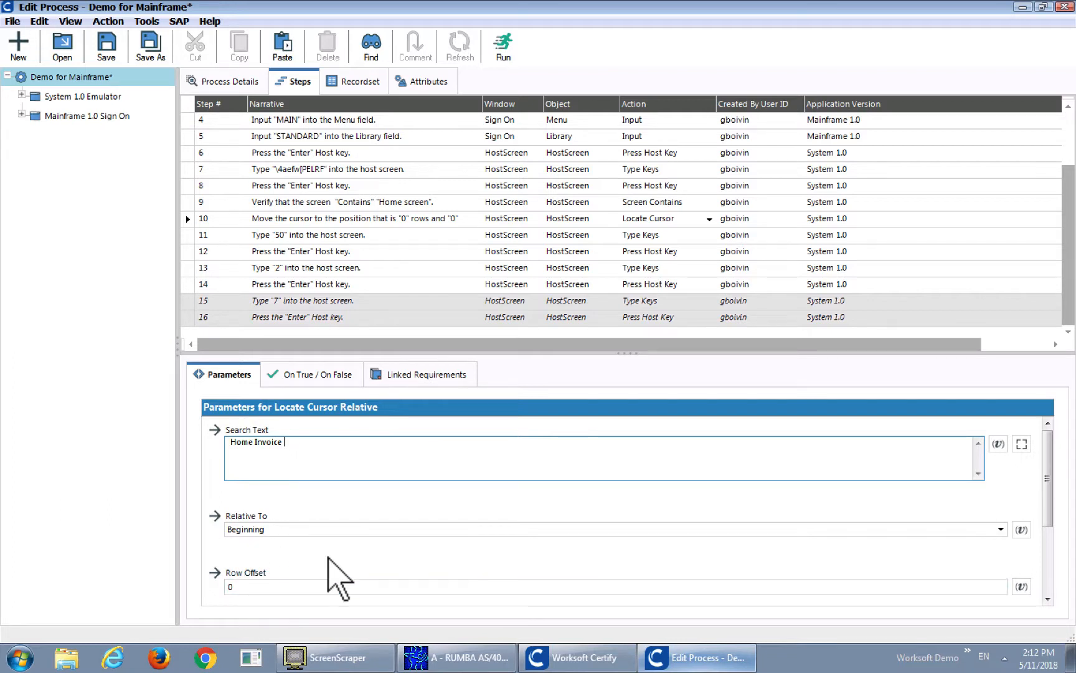
Change the action of step 11 to Screen State, and review the other host screen actions without choosing one
{"action": "left_click", "coordinate": [717, 235]}
{"action": "left_click", "coordinate": [710, 235]}
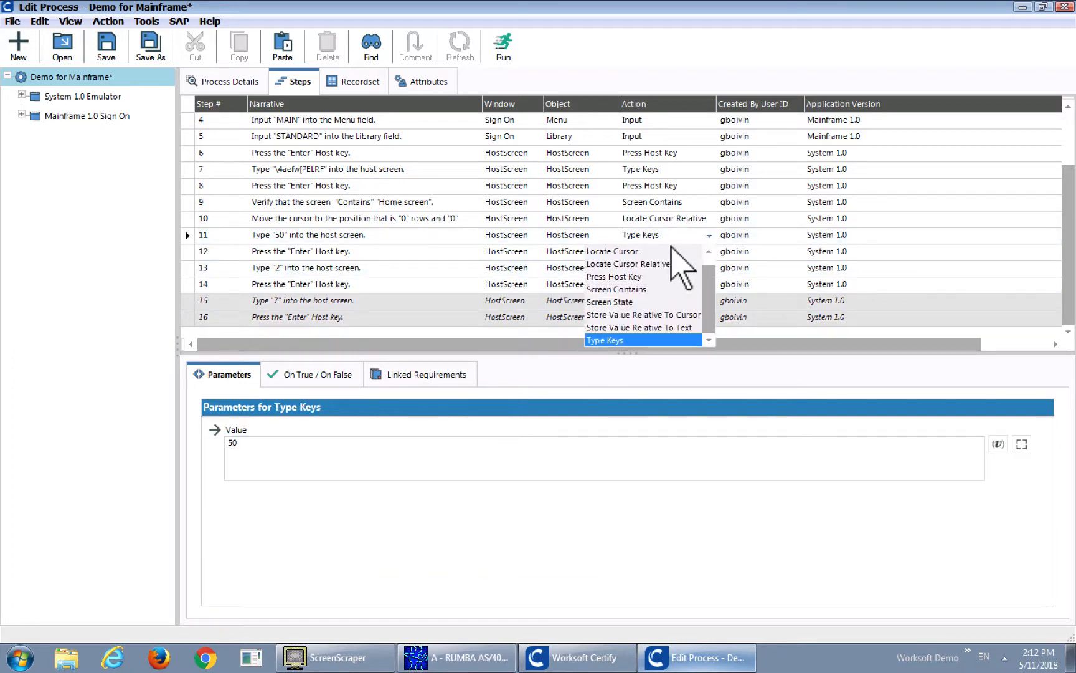
{"action": "left_click", "coordinate": [691, 302]}
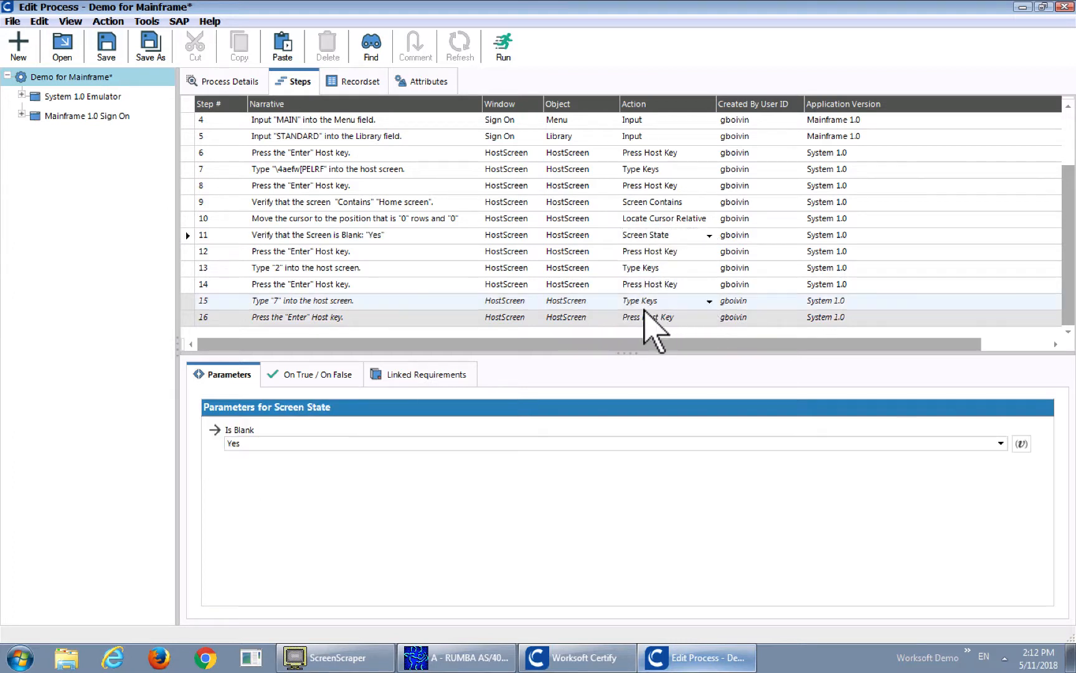
{"action": "left_click", "coordinate": [711, 236]}
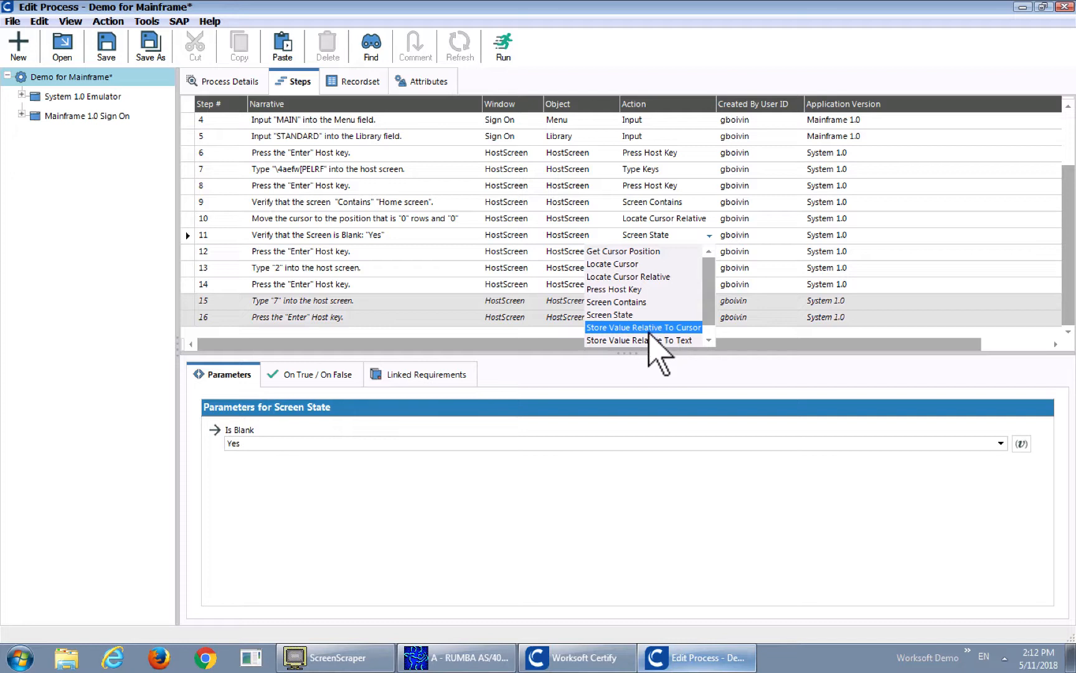
{"action": "scroll", "coordinate": [708, 338], "scroll_direction": "down", "scroll_amount": 1}
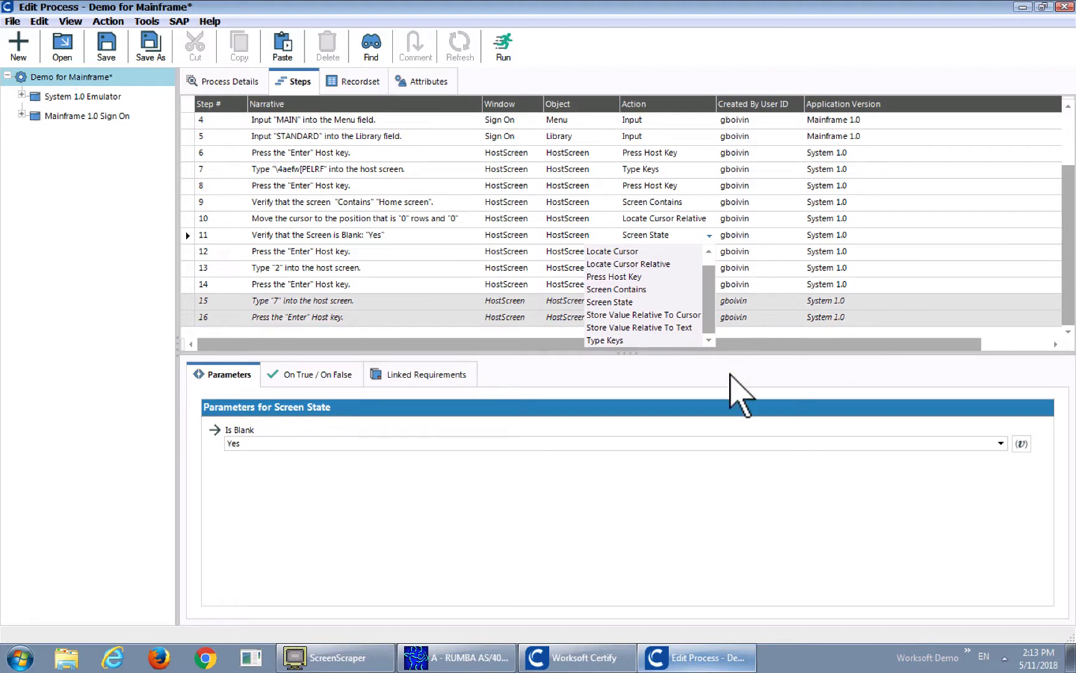
{"action": "left_click", "coordinate": [738, 483]}
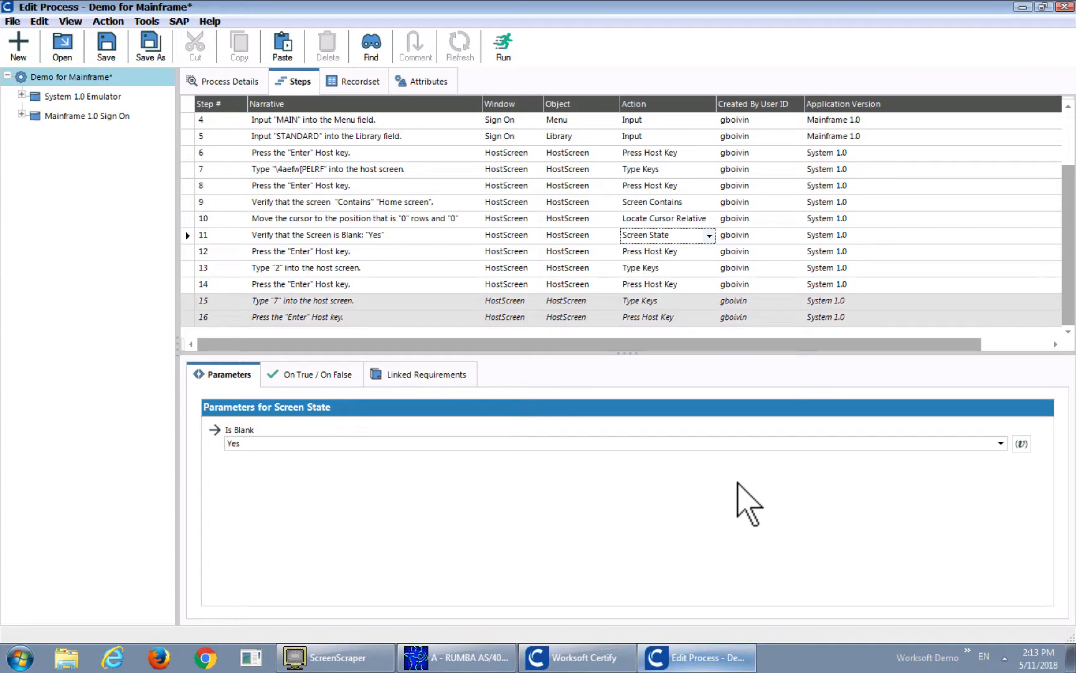
Minimise the process editor and Worksoft Certify, switch to ScreenScraper and connect it to the emulator session
{"action": "left_click", "coordinate": [1022, 7]}
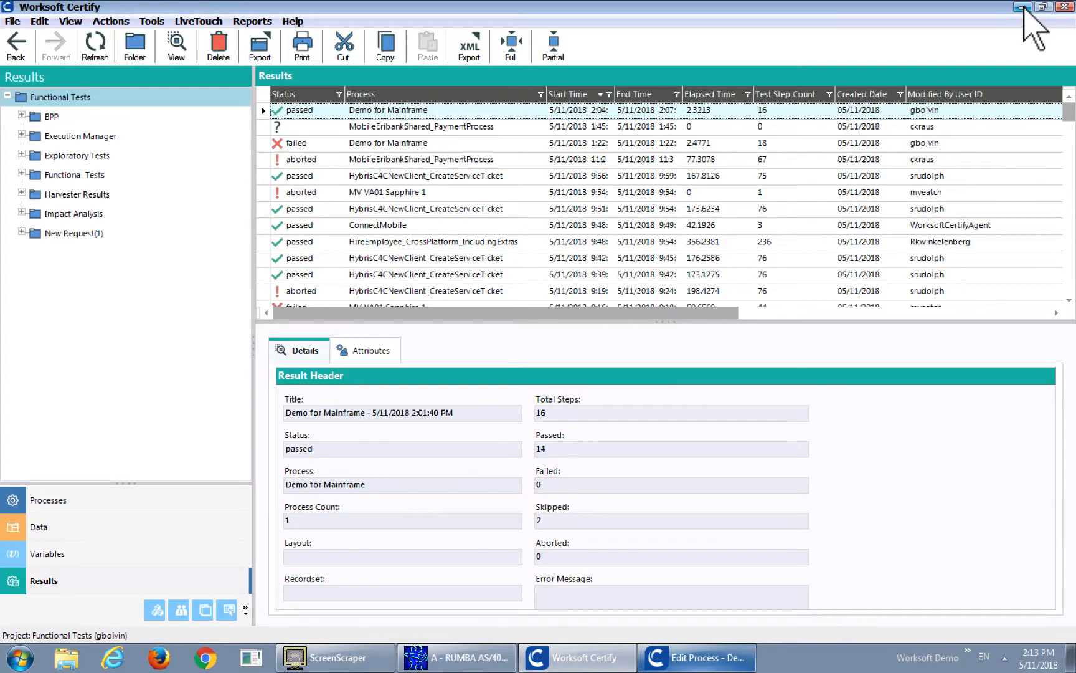
{"action": "left_click", "coordinate": [1024, 7]}
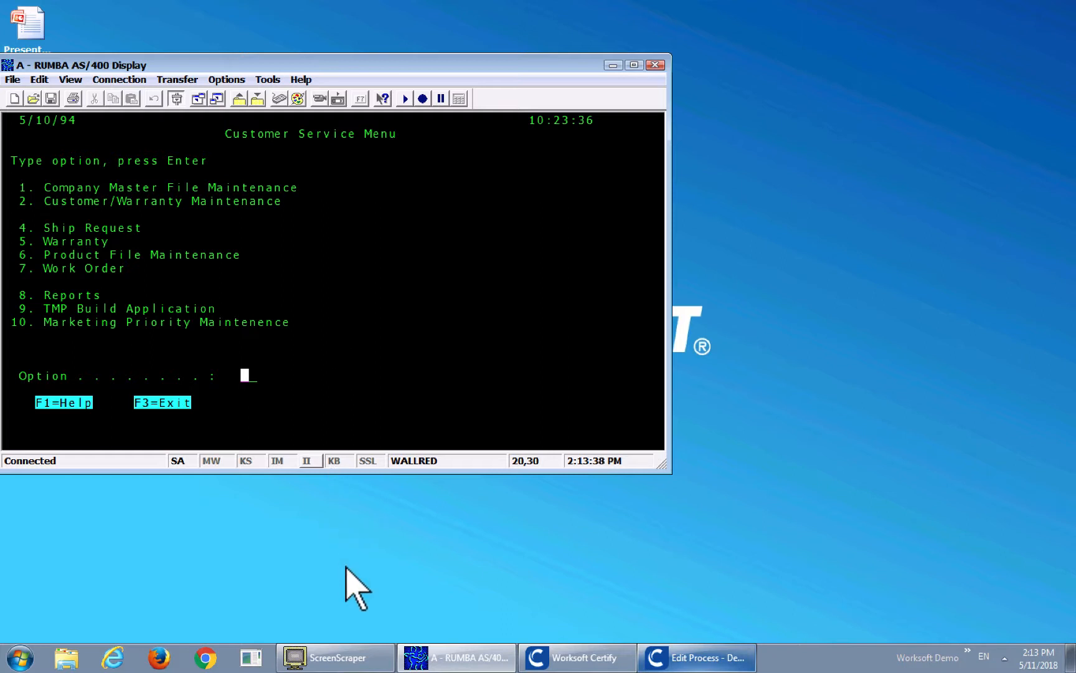
{"action": "left_click", "coordinate": [358, 656]}
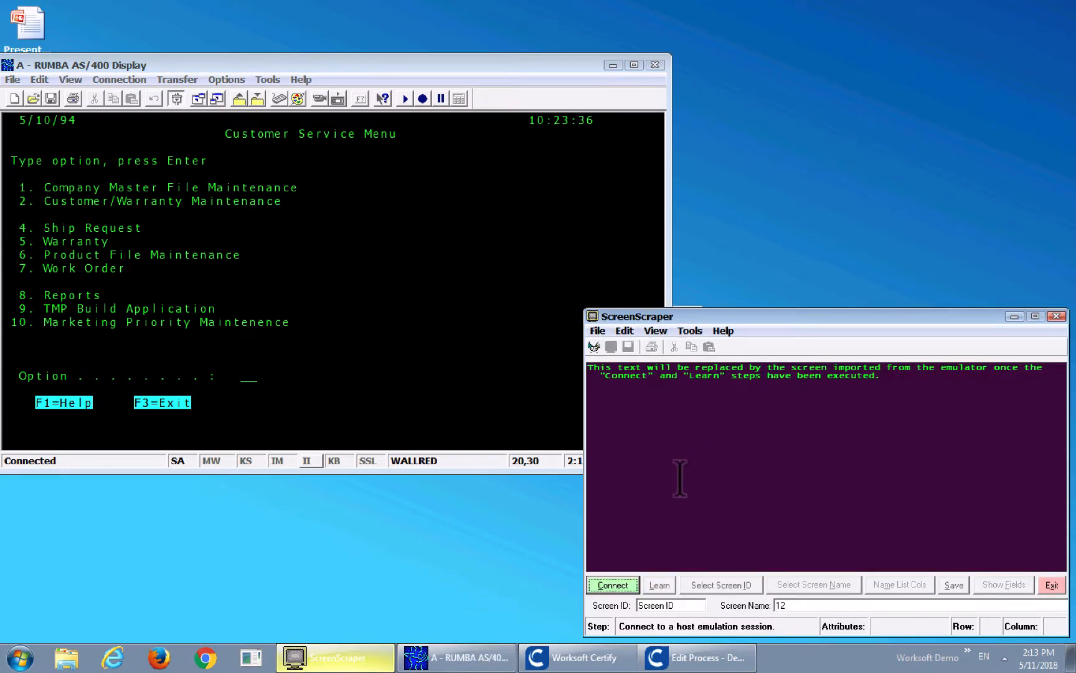
{"action": "left_click", "coordinate": [628, 588]}
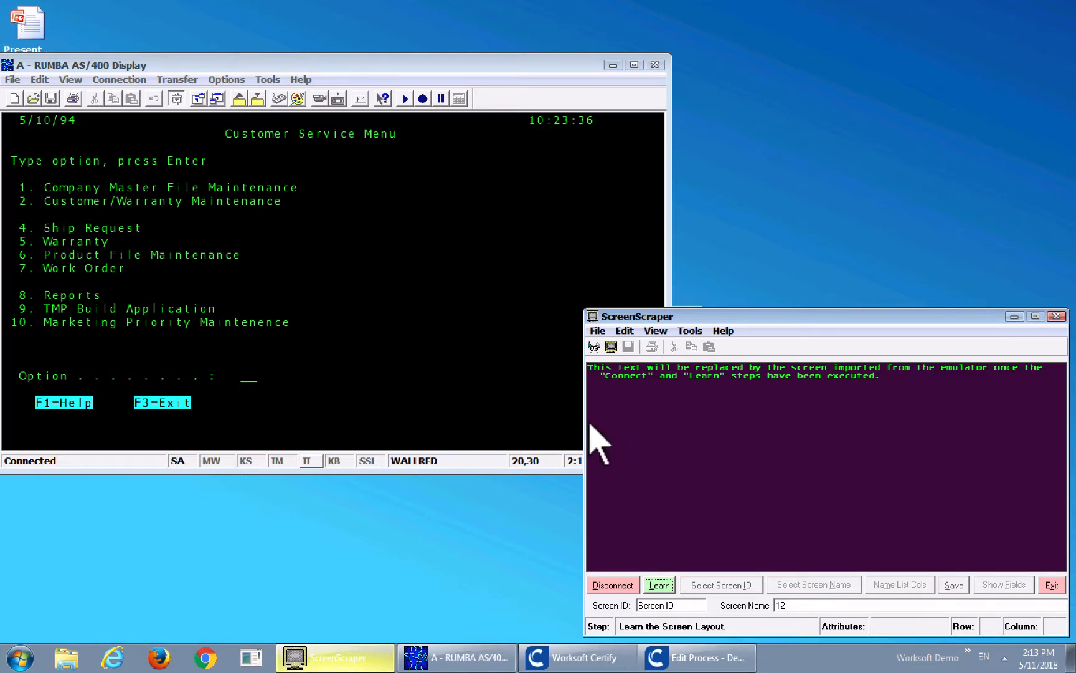
View the terminal emulators ScreenScraper supports, leaving Rumba selected
{"action": "left_click", "coordinate": [694, 334]}
{"action": "mouse_move", "coordinate": [756, 492]}
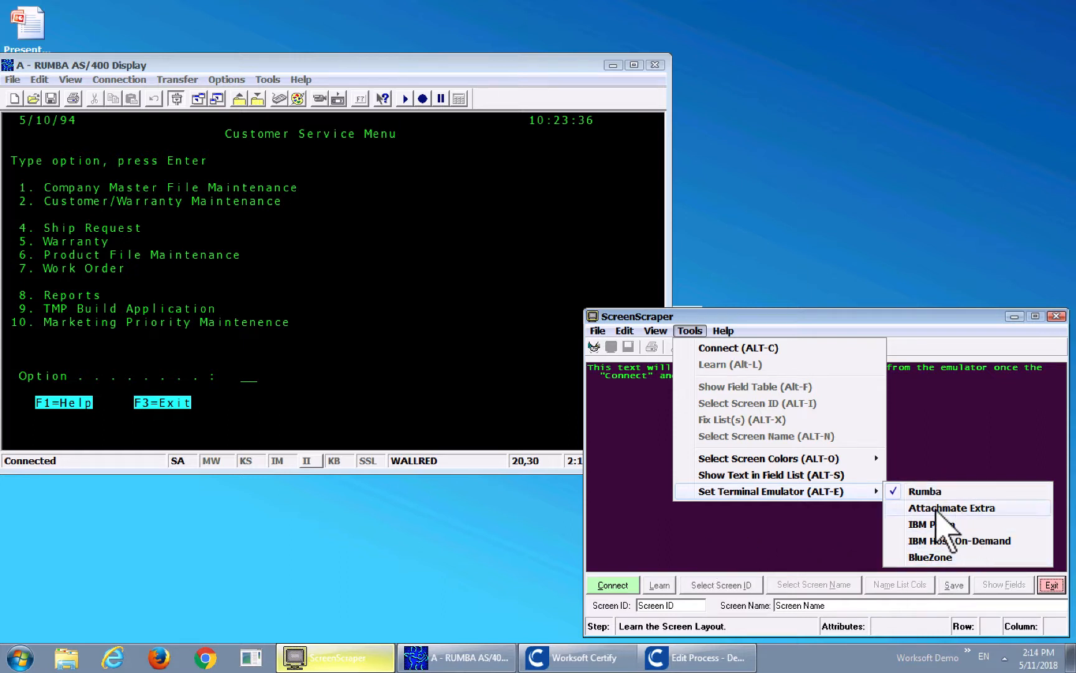
{"action": "left_click", "coordinate": [668, 525]}
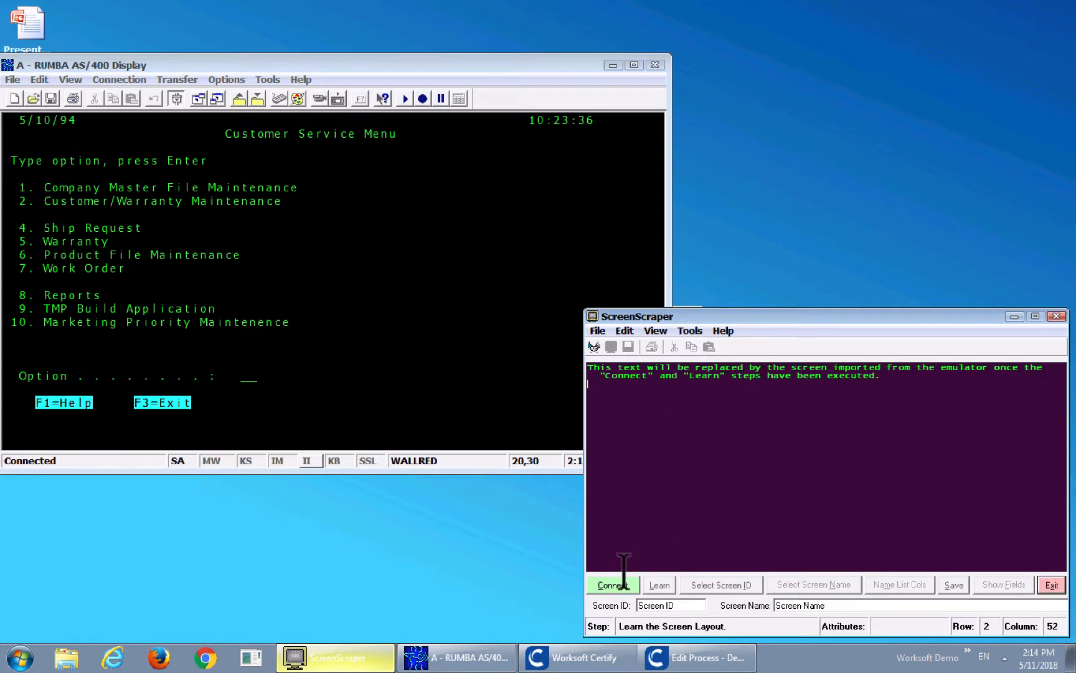
Connect ScreenScraper to the emulator session again and learn the layout of the Customer Service Menu screen
{"action": "left_click", "coordinate": [621, 585]}
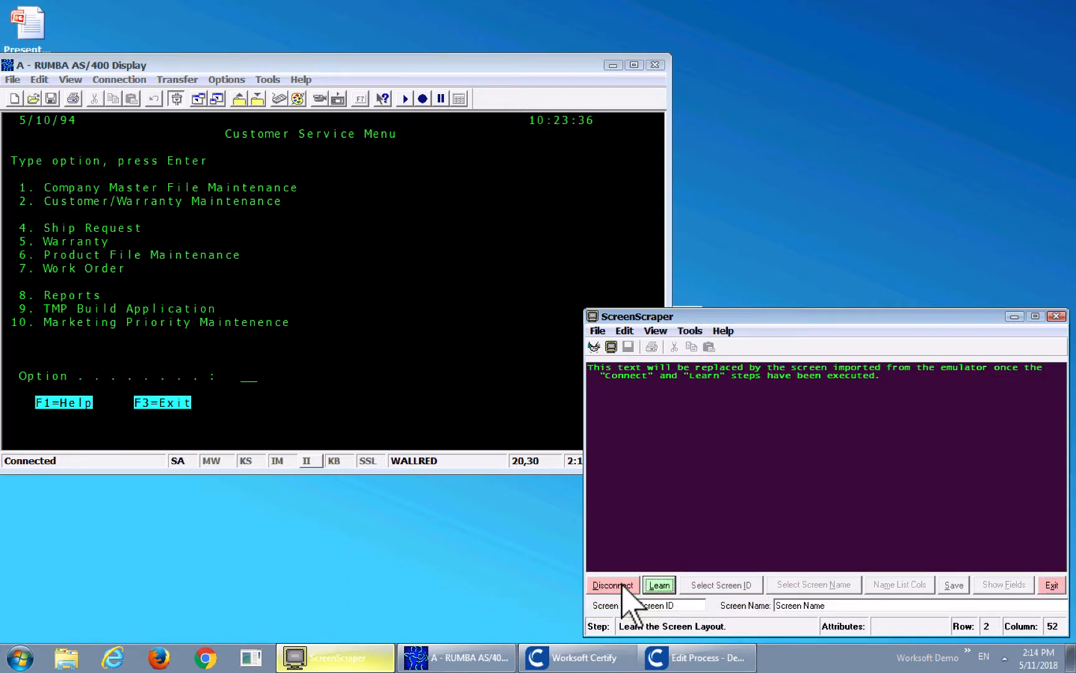
{"action": "left_click", "coordinate": [657, 585]}
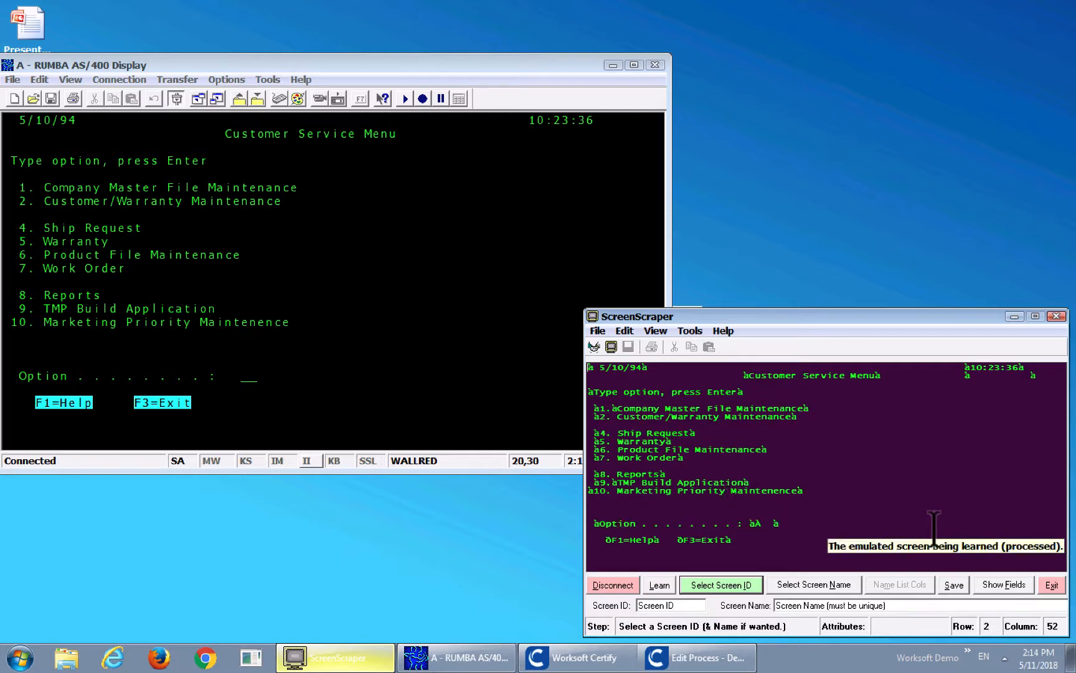
Return to the Demo for Mainframe process editor, view the actions available for step 11, and close the editor
{"action": "left_click", "coordinate": [715, 655]}
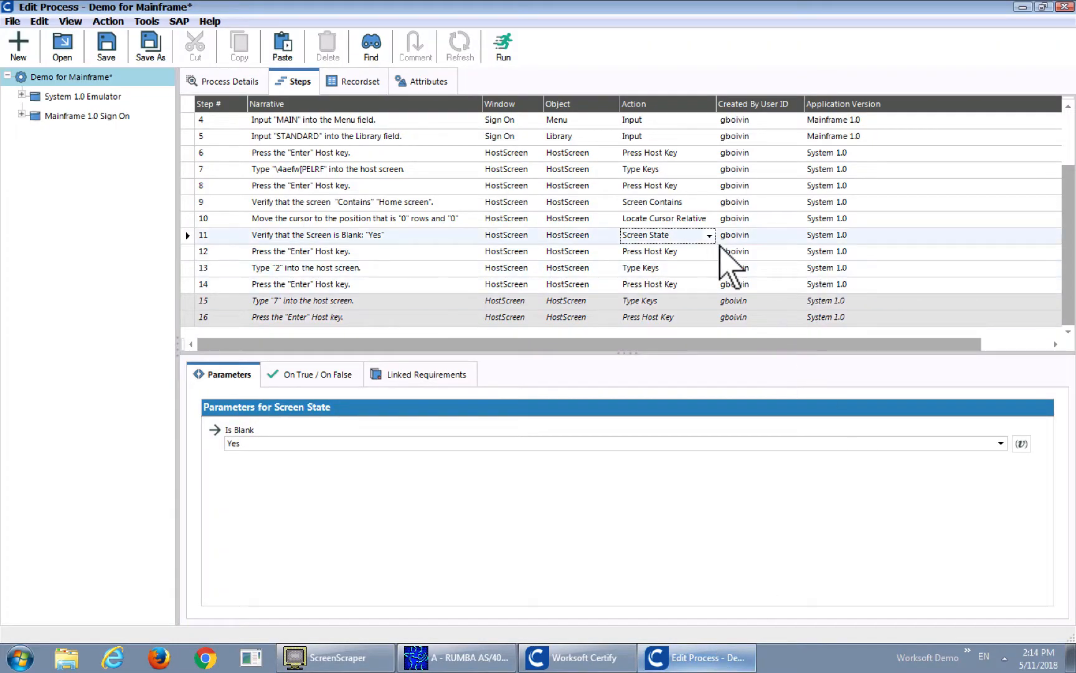
{"action": "left_click", "coordinate": [710, 235]}
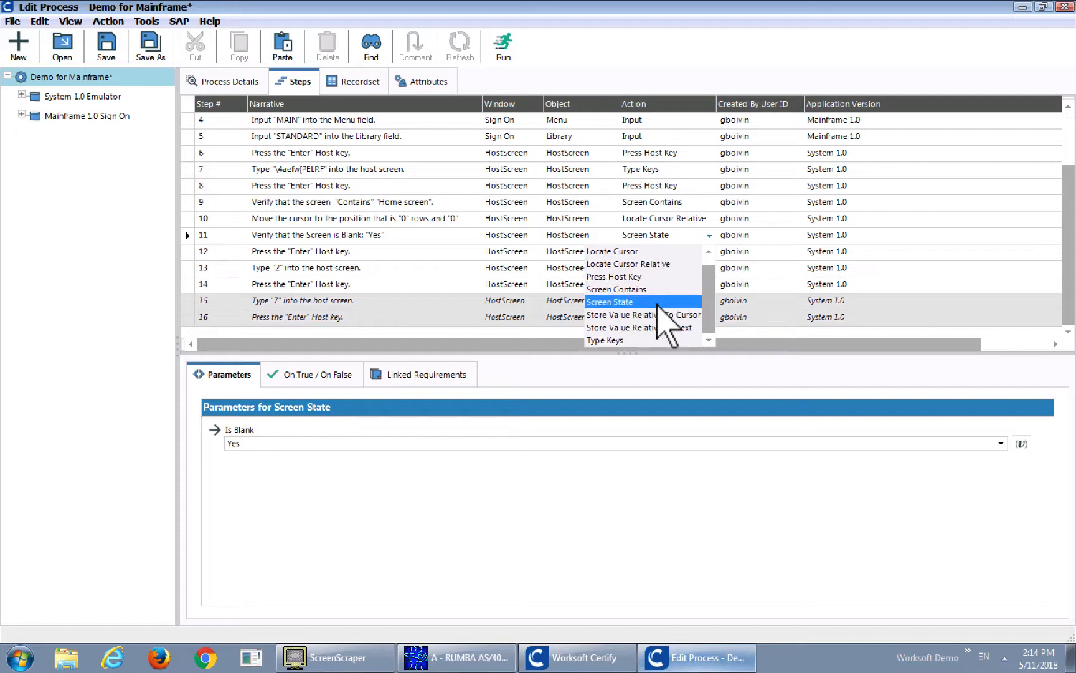
{"action": "left_click", "coordinate": [1064, 9]}
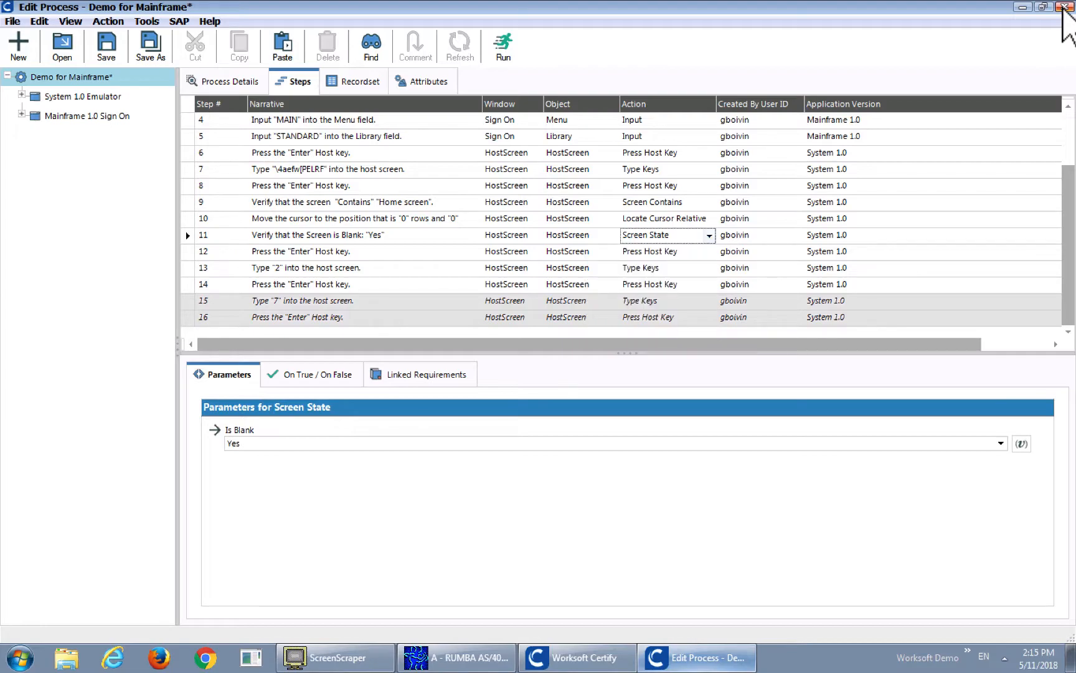
{"action": "left_click", "coordinate": [1064, 9]}
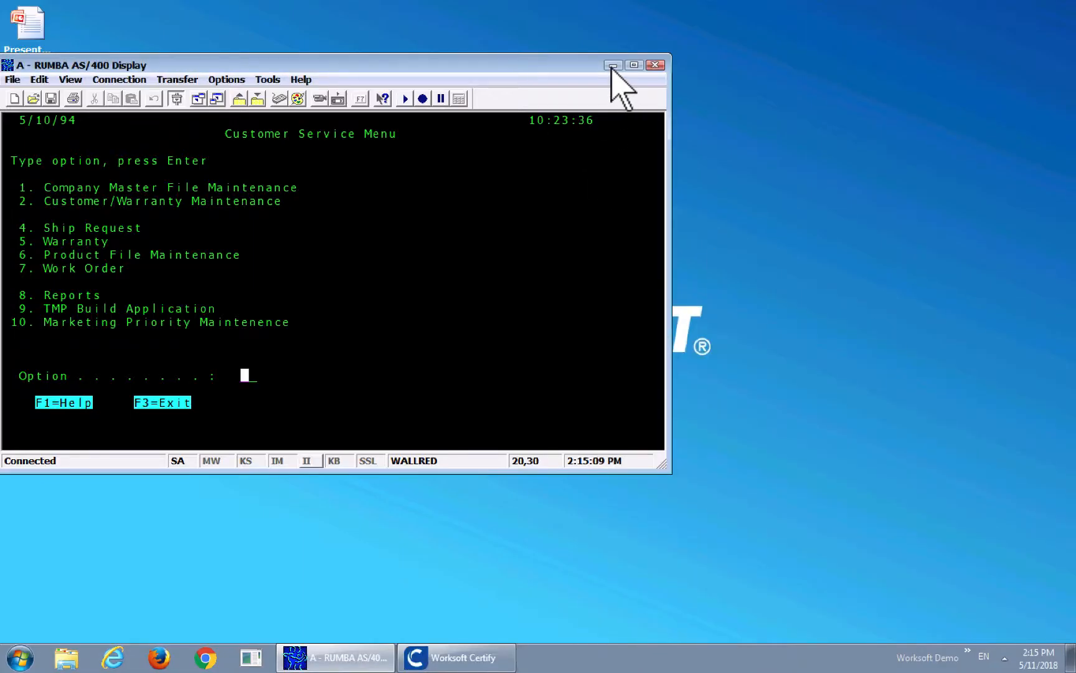